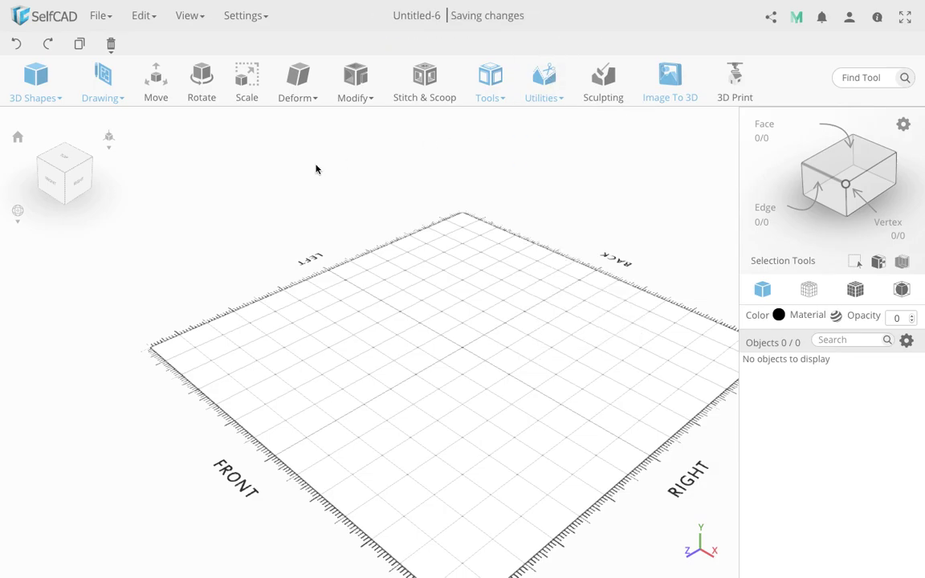
Add a cube to the grid near the center of the workspace
mouse_move(41, 93)
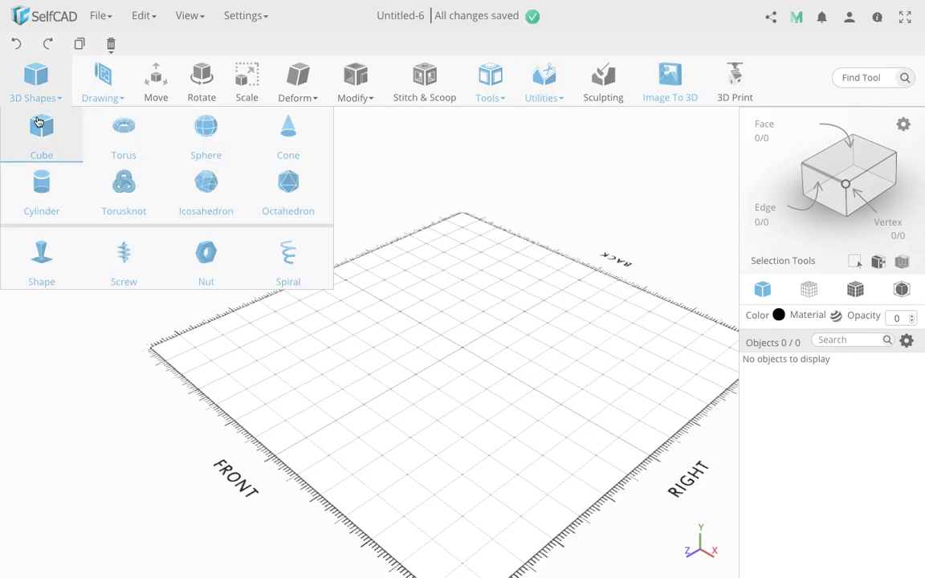
left_click(40, 125)
left_click(481, 363)
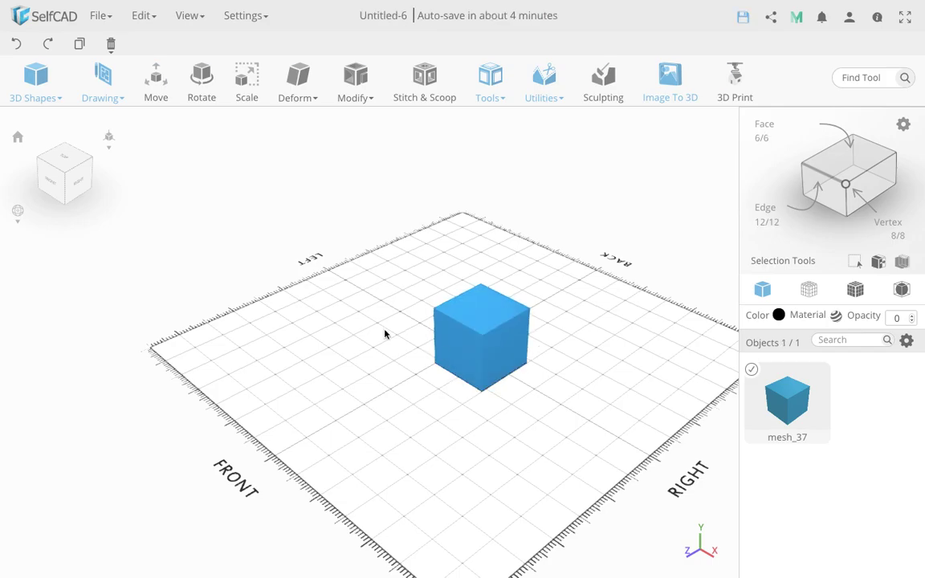
Move the cube freely to about X -26, Z 176, and center it on the grid
left_click(155, 91)
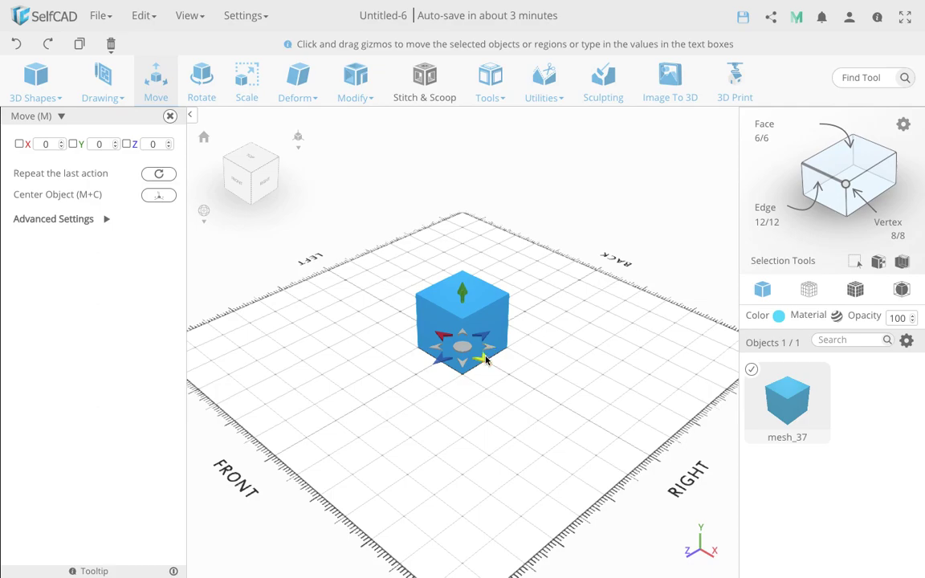
left_click_drag(485, 359, 337, 428)
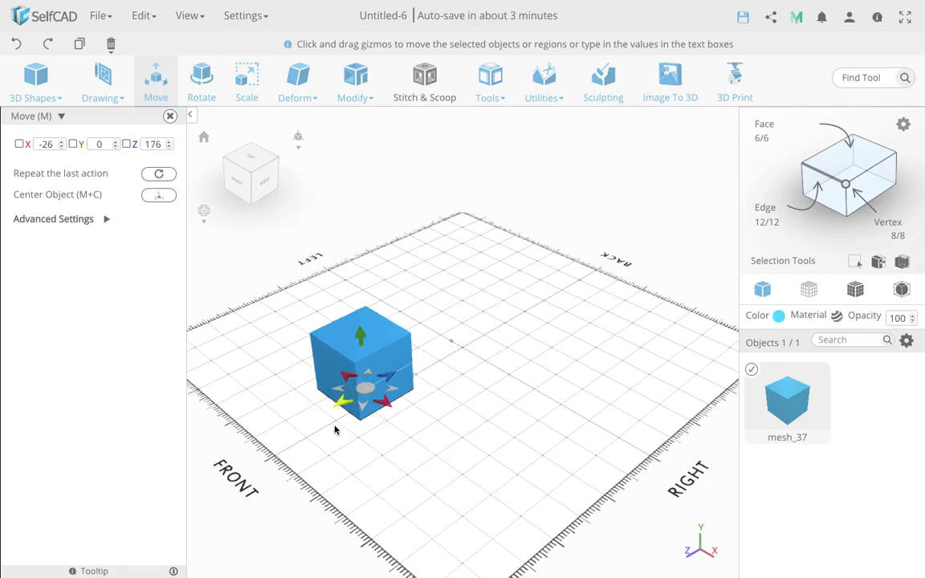
left_click(161, 198)
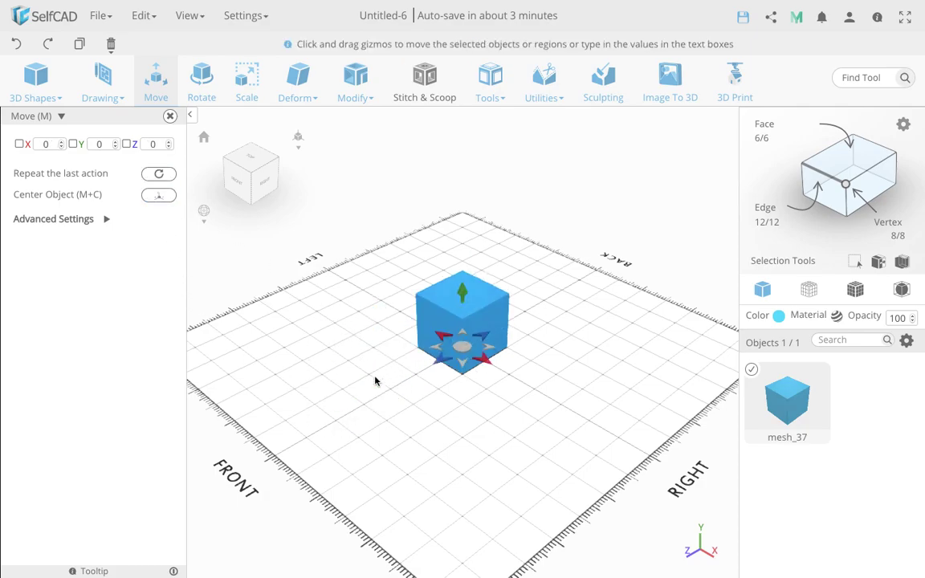
Try the Move tool's vertical origin at Middle and Top for the cube, and return it to Bottom
left_click_drag(429, 403, 462, 361)
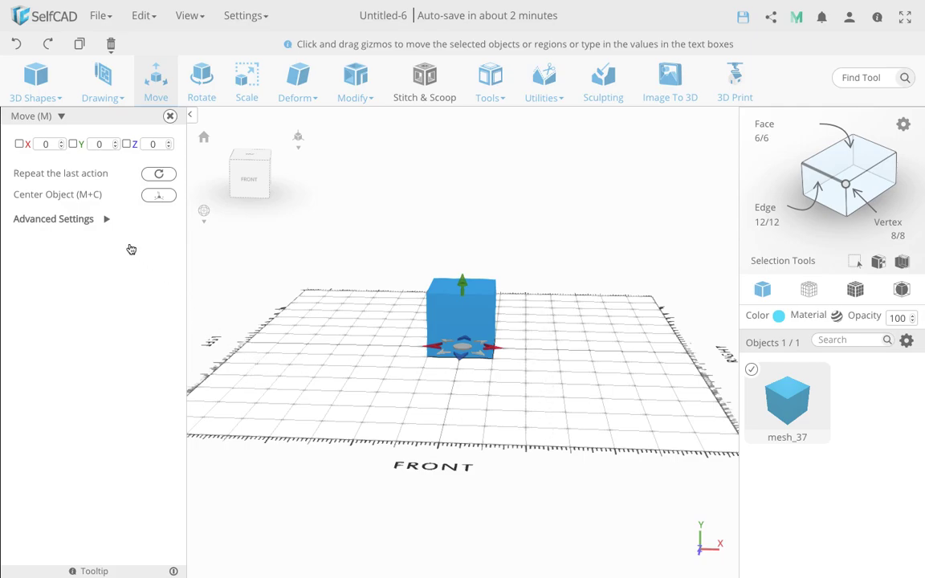
left_click(107, 223)
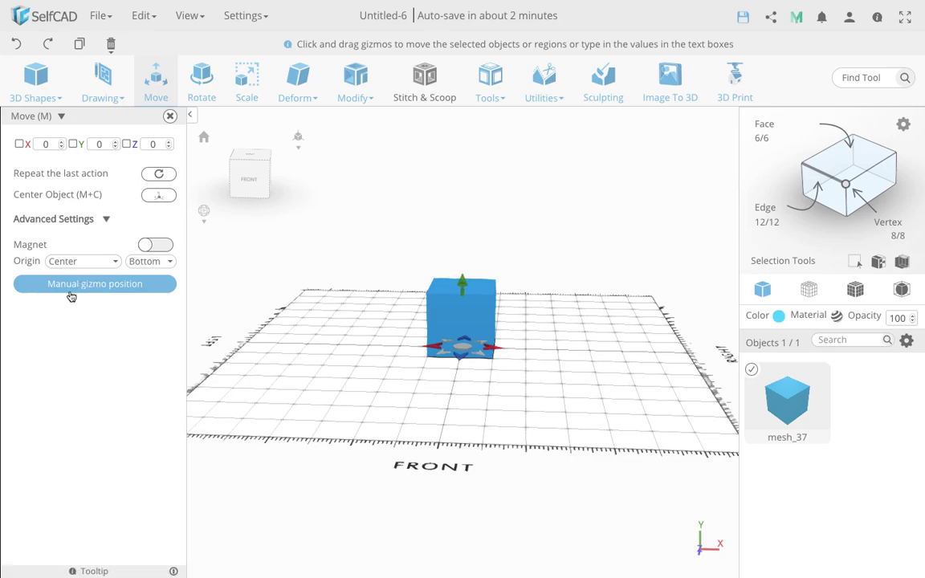
left_click(165, 265)
left_click(151, 291)
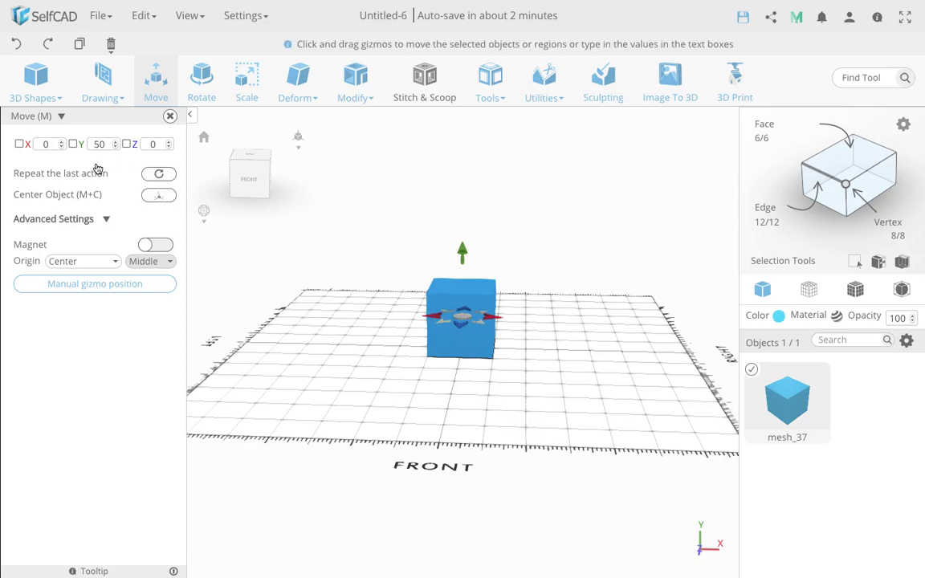
left_click(145, 265)
left_click(136, 275)
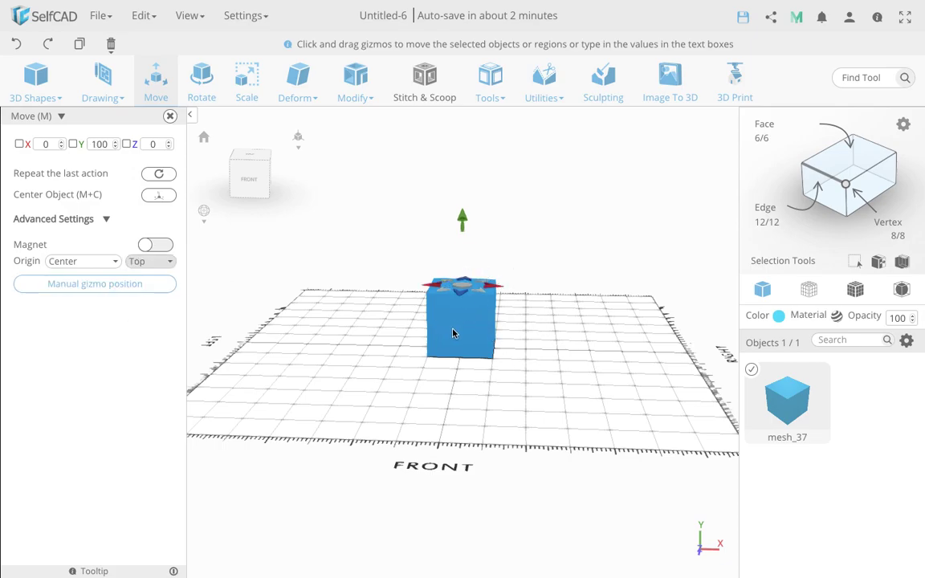
left_click(143, 262)
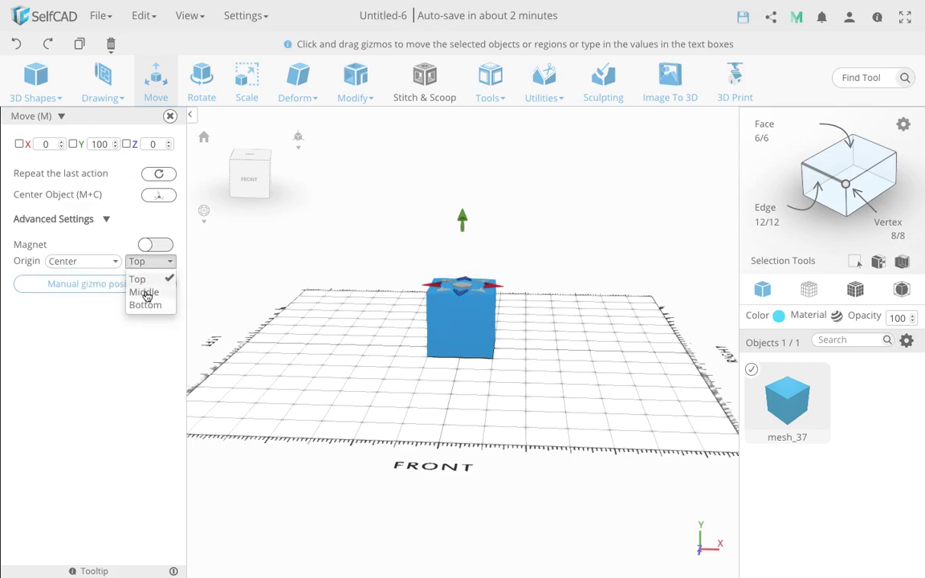
left_click(146, 294)
left_click(160, 263)
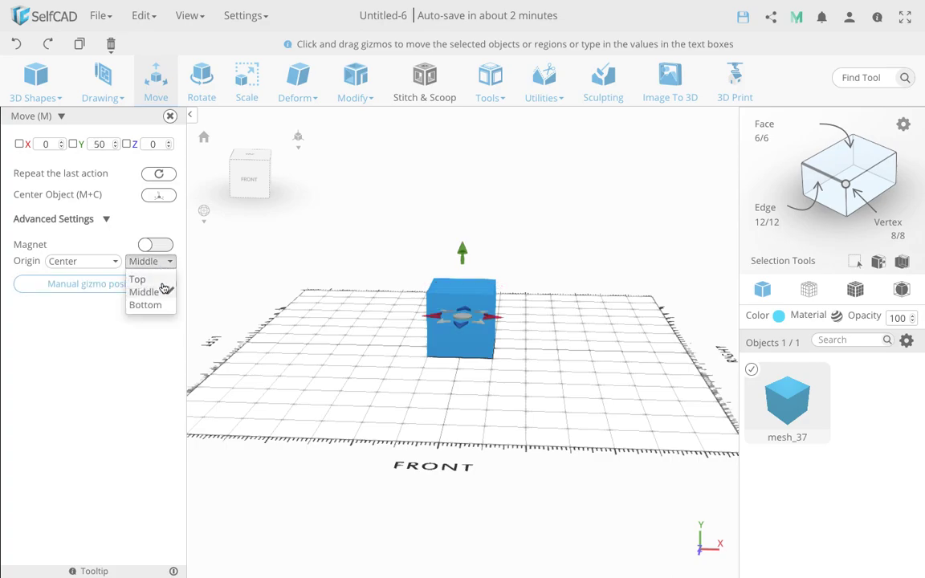
left_click(159, 306)
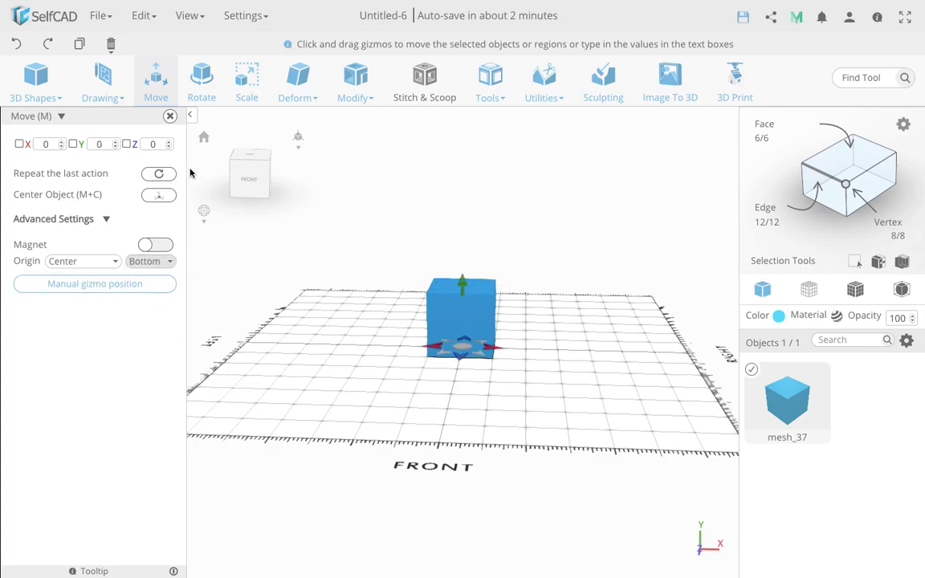
left_click(171, 119)
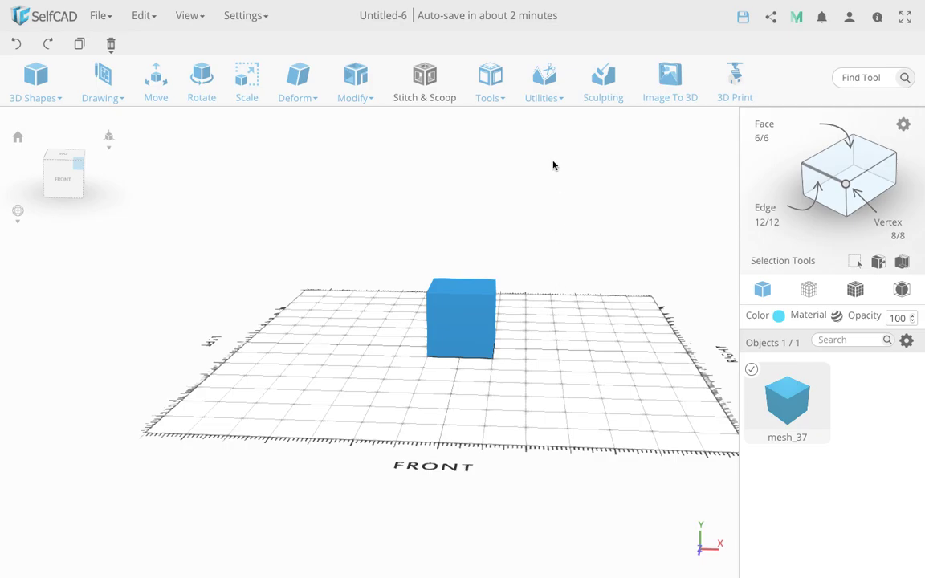
Place a cone on the grid beside the cube, towards the grid's left edge
left_click(546, 78)
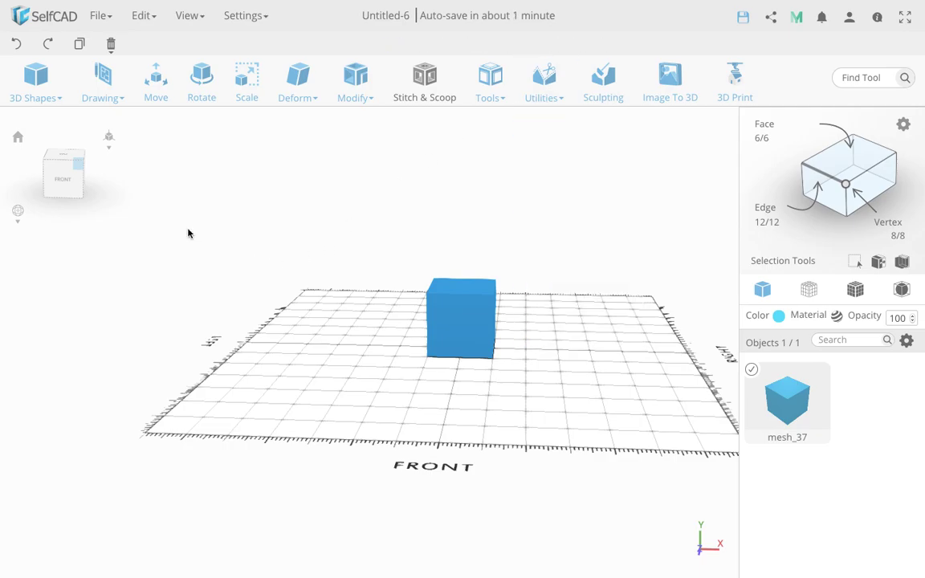
left_click(35, 80)
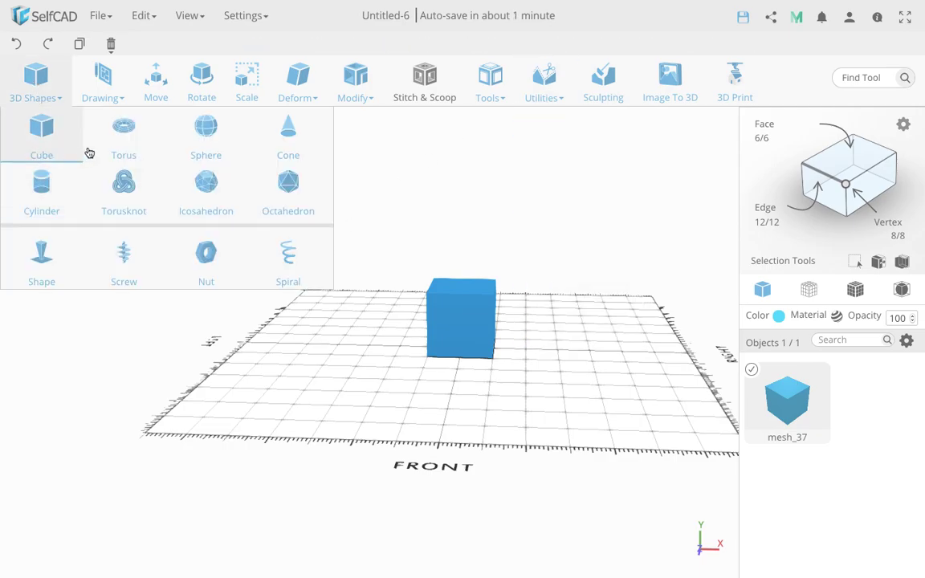
left_click_drag(317, 138, 336, 359)
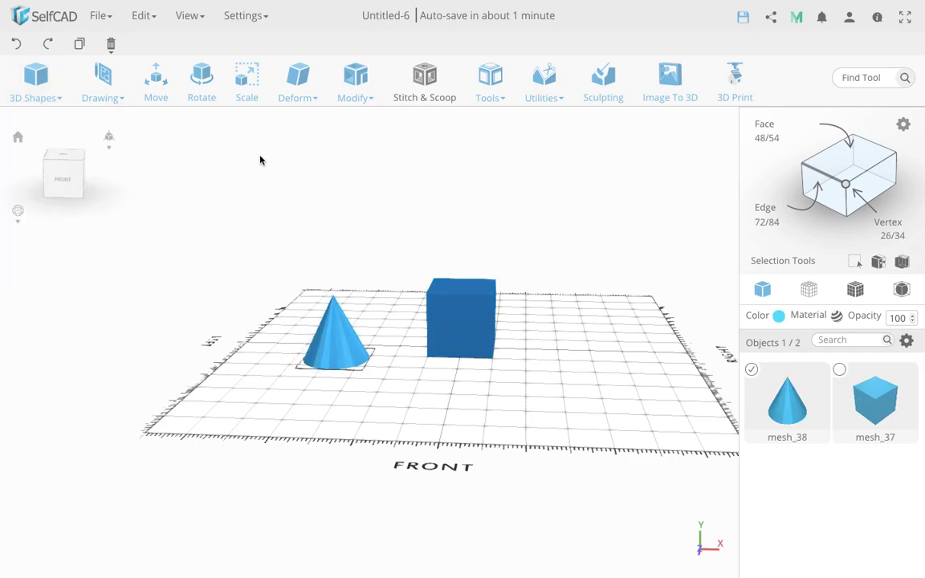
Scale the cone to 25 on all axes with Keep Proportion enabled
left_click(251, 90)
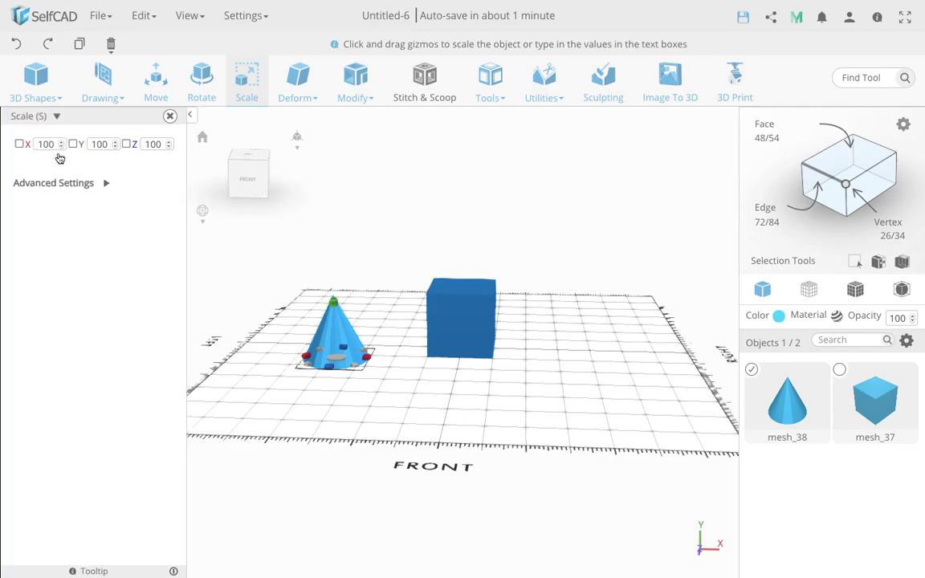
left_click(97, 184)
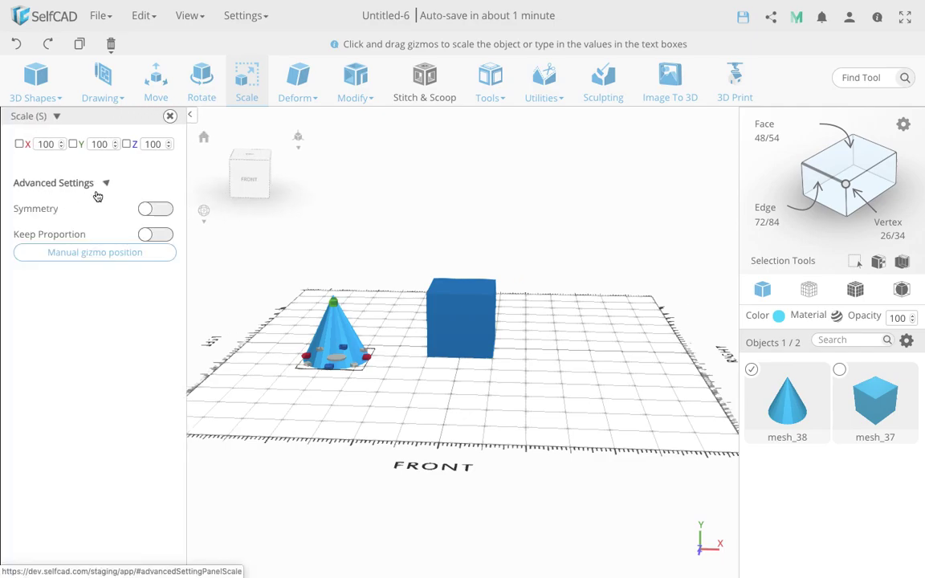
left_click(157, 234)
double_click(47, 143)
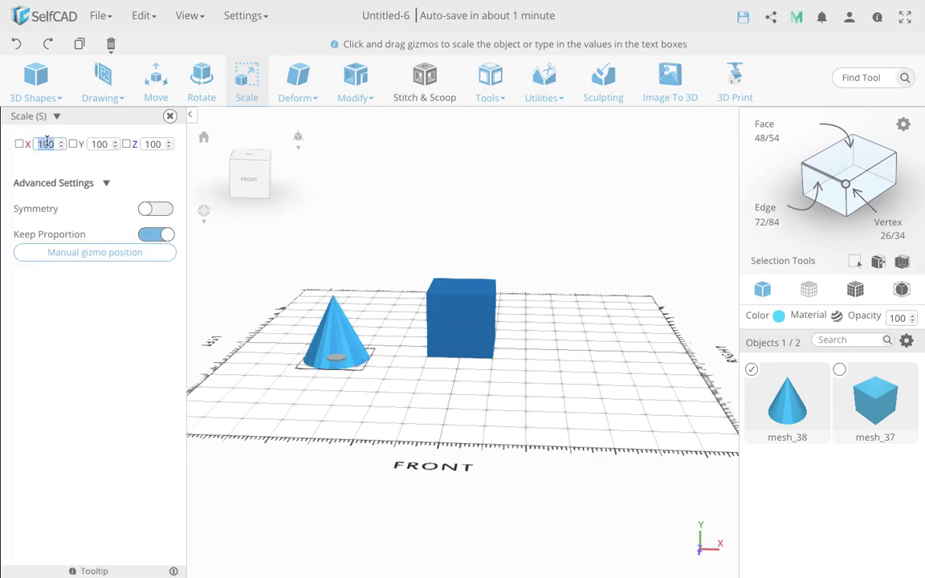
type("25")
key("Return")
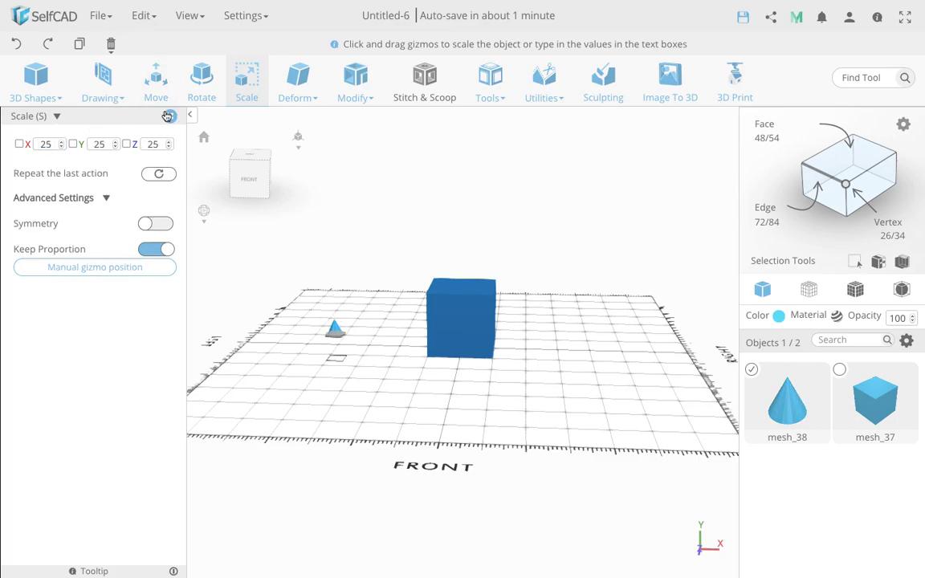
left_click(170, 115)
Move the cone with Magnet enabled so it snaps onto the cube's front face
left_click(161, 82)
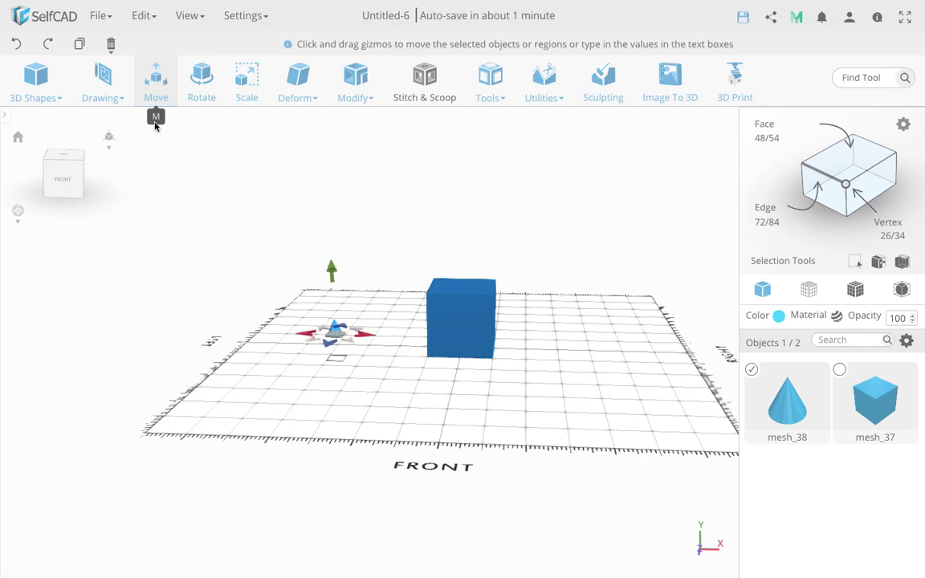
left_click(106, 223)
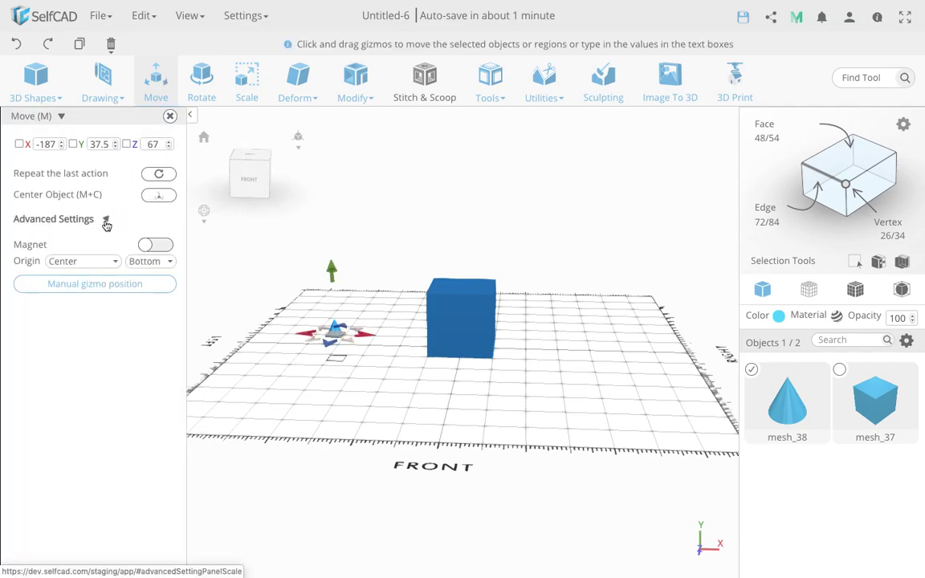
left_click(162, 244)
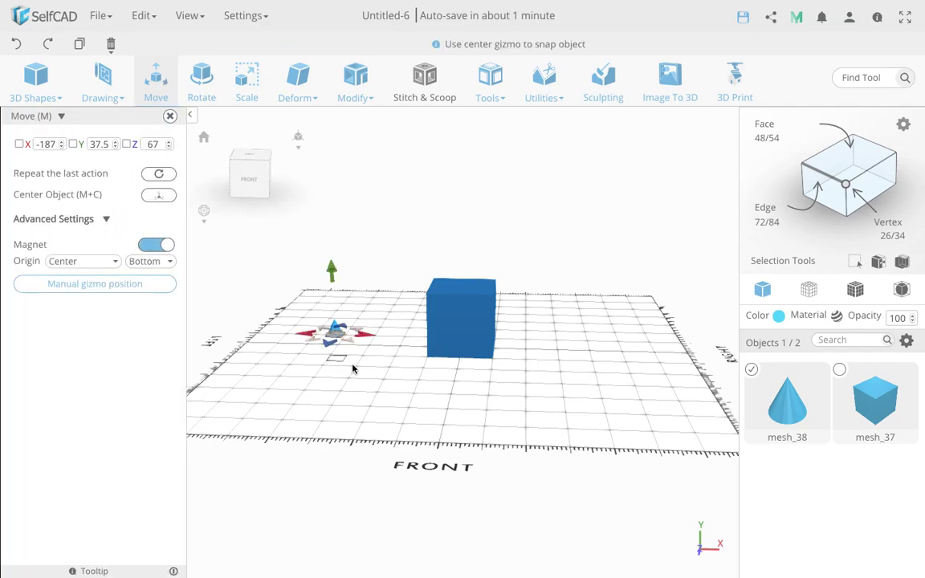
scroll(353, 369, "up", 5)
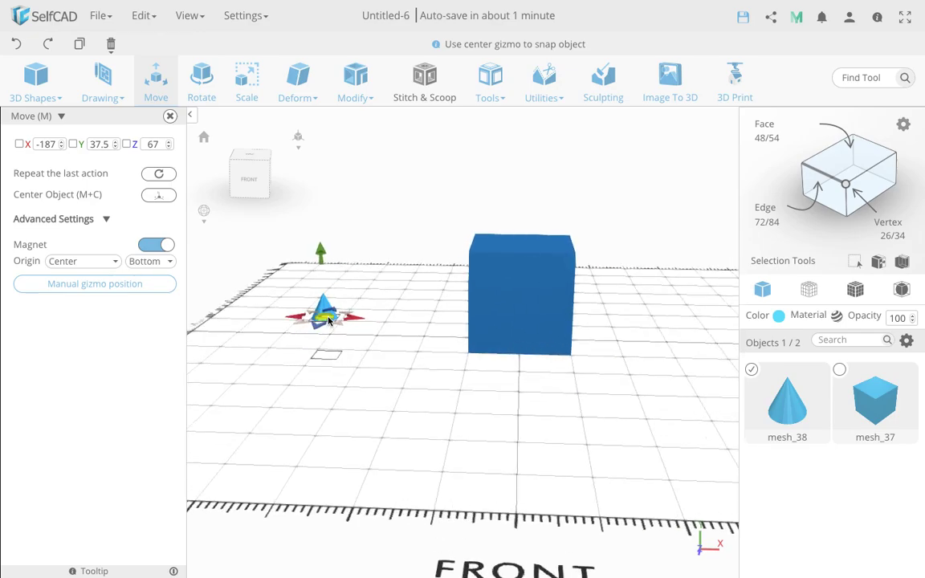
left_click_drag(327, 319, 511, 315)
right_click_drag(409, 401, 572, 365)
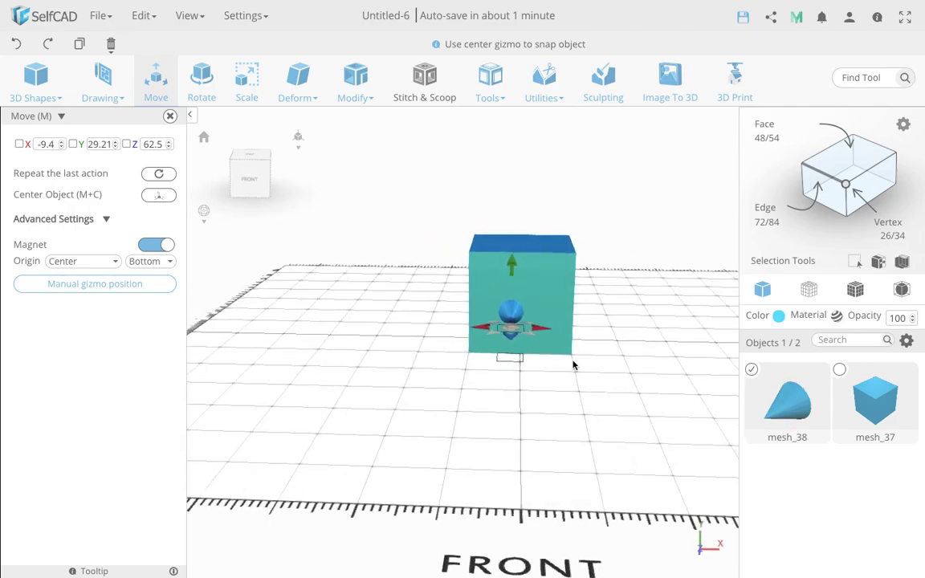
left_click(169, 115)
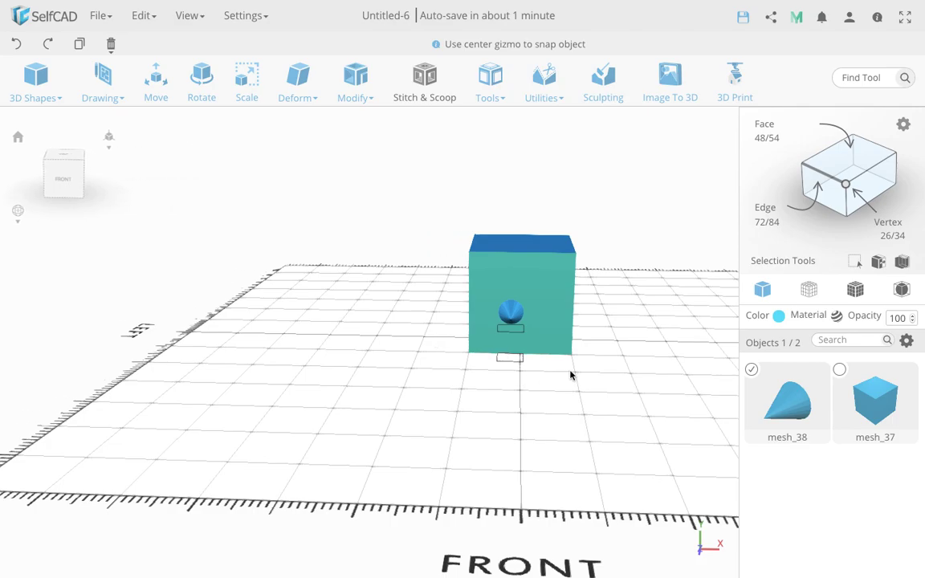
Align the cone to the cube mesh_37 with the Middle and Front options
left_click(551, 85)
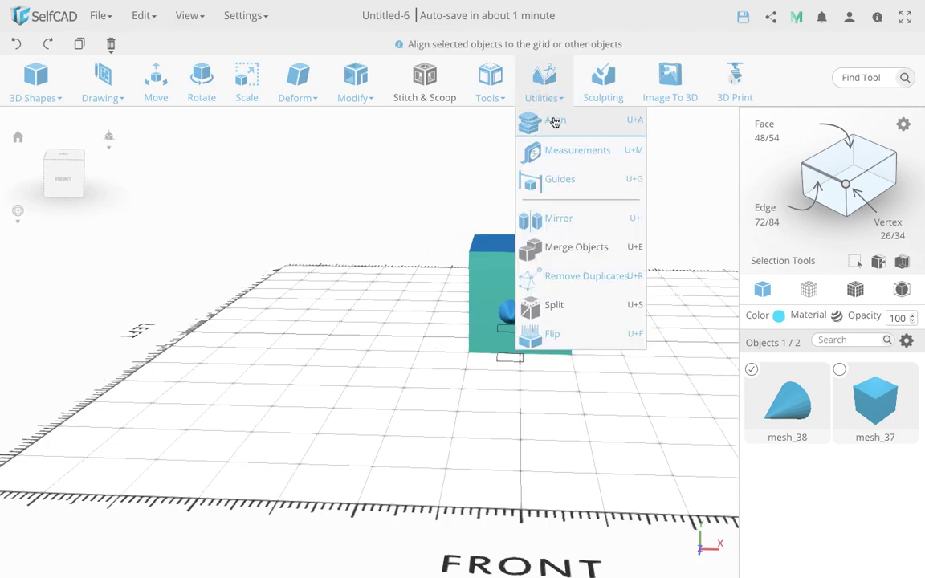
left_click(554, 120)
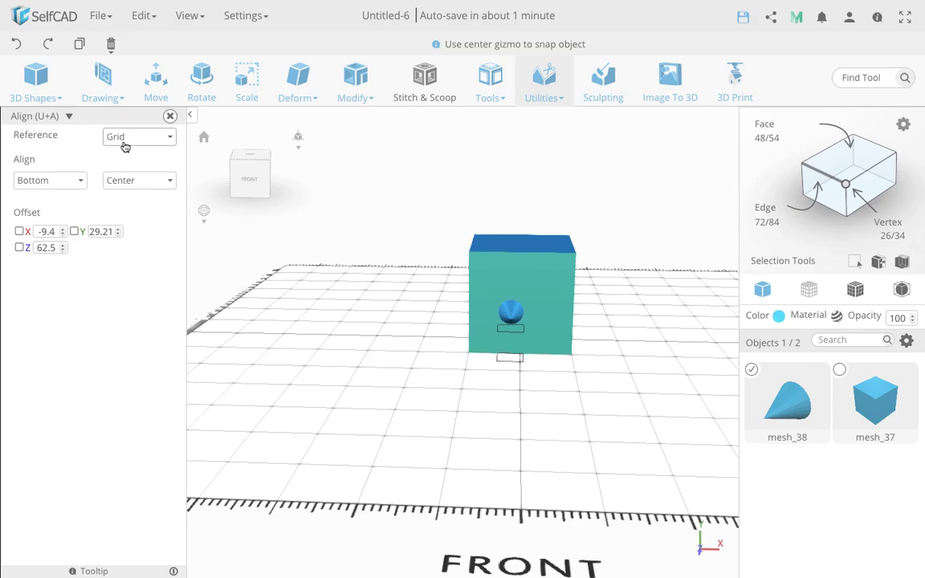
left_click(124, 137)
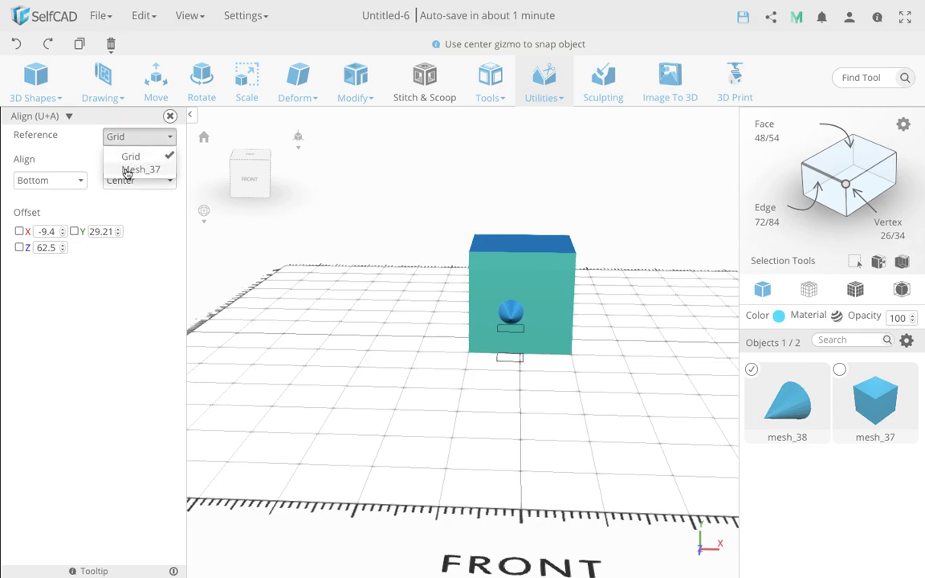
left_click(126, 170)
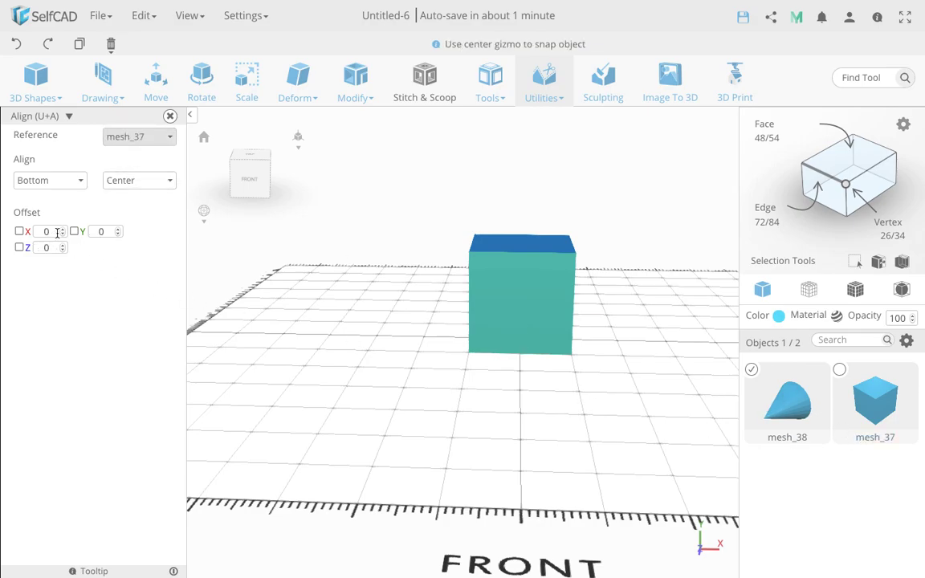
left_click(24, 182)
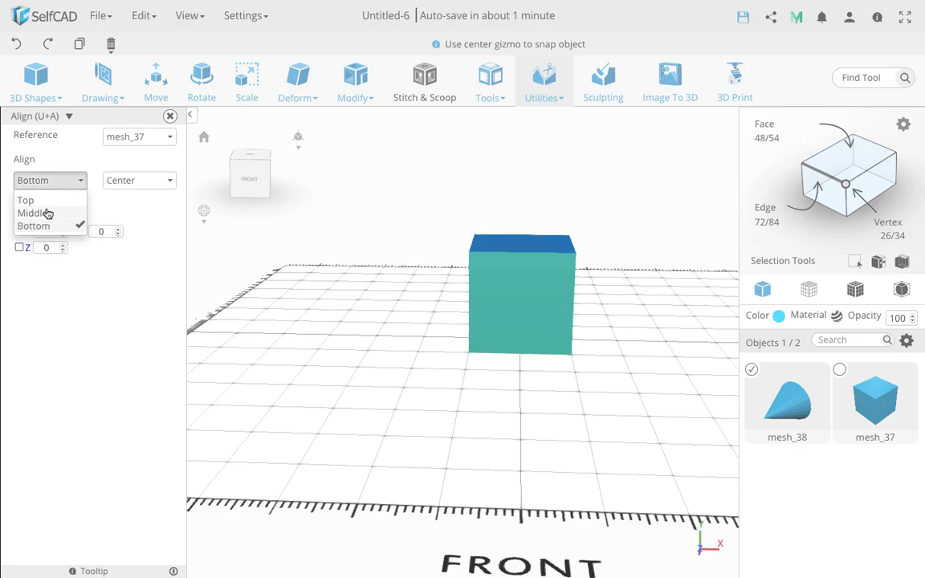
left_click(46, 213)
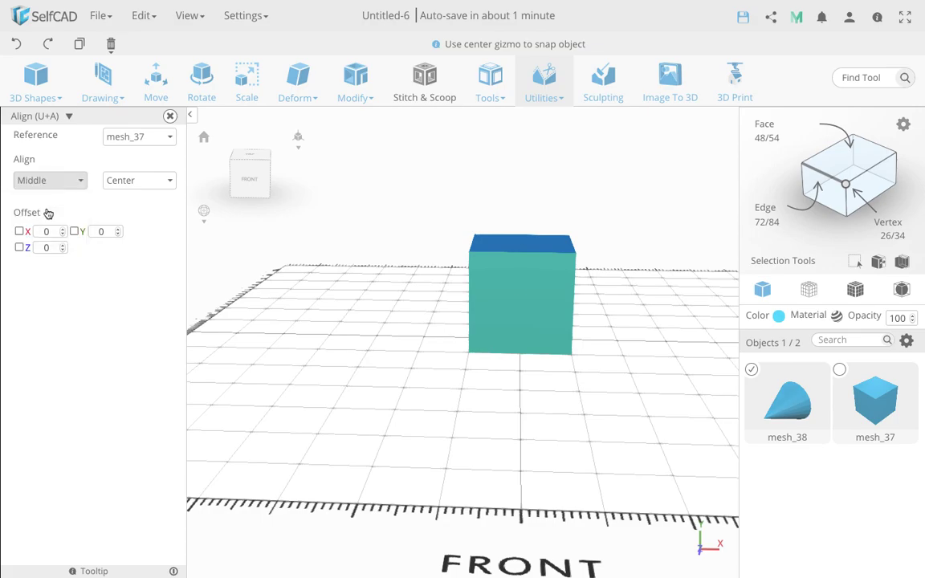
left_click(148, 187)
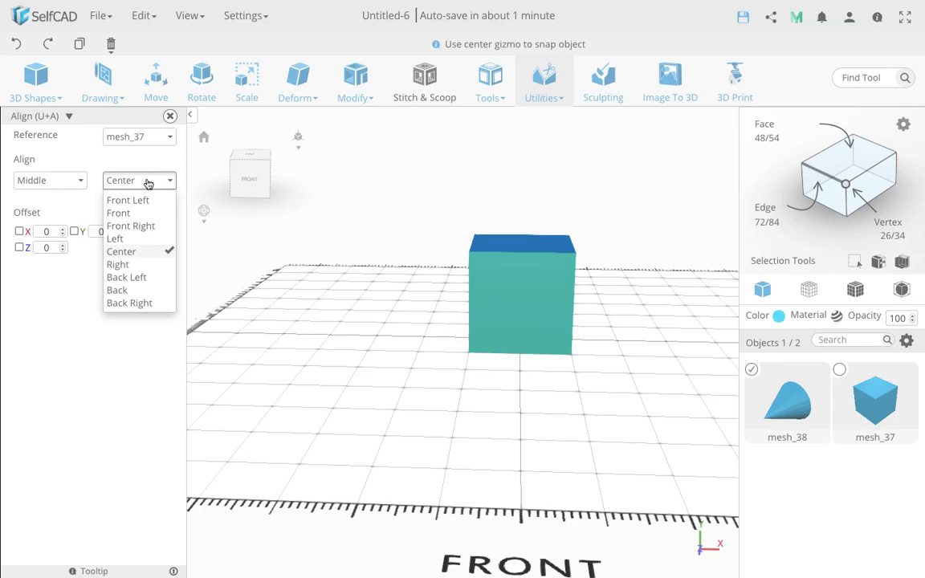
left_click(123, 212)
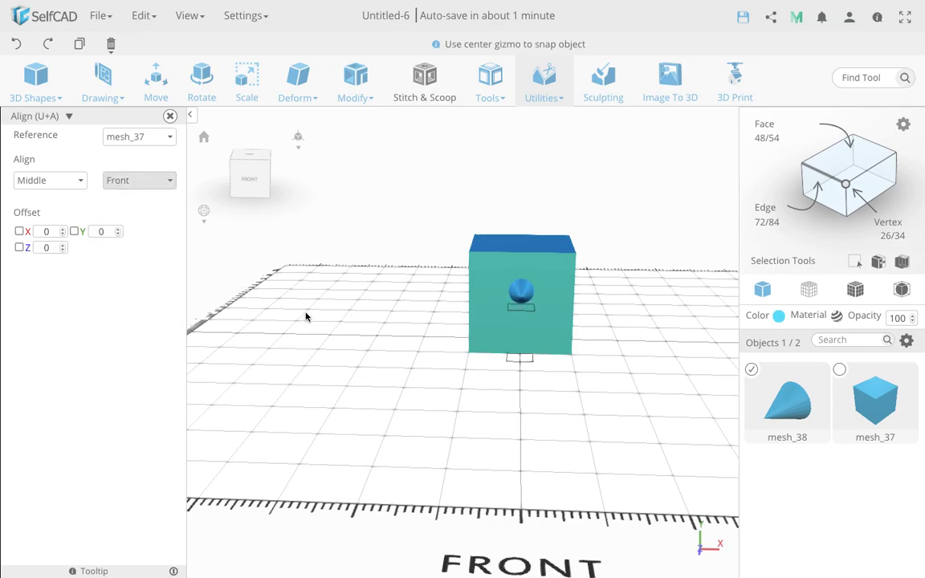
left_click_drag(535, 436, 438, 403)
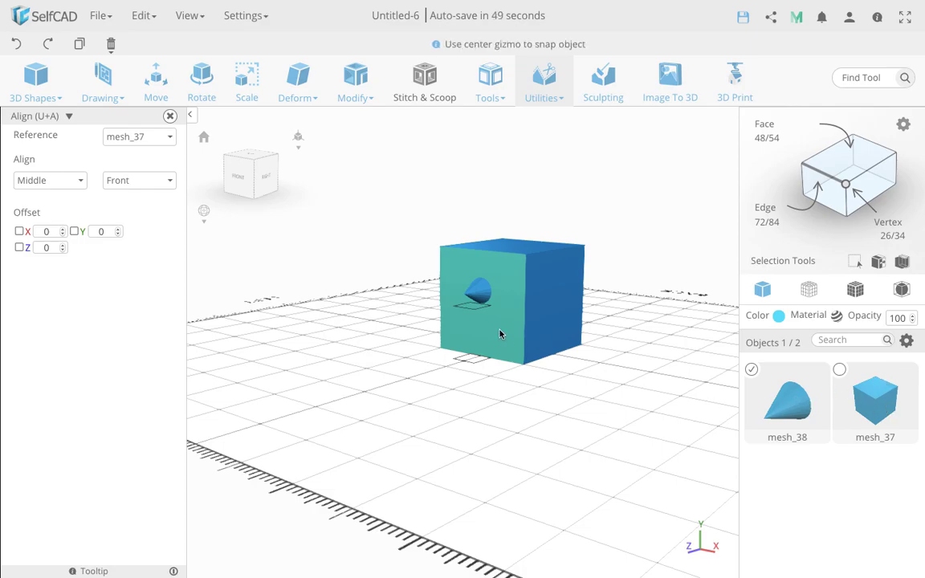
Set the cube's Move origin to Center and Middle
left_click(170, 116)
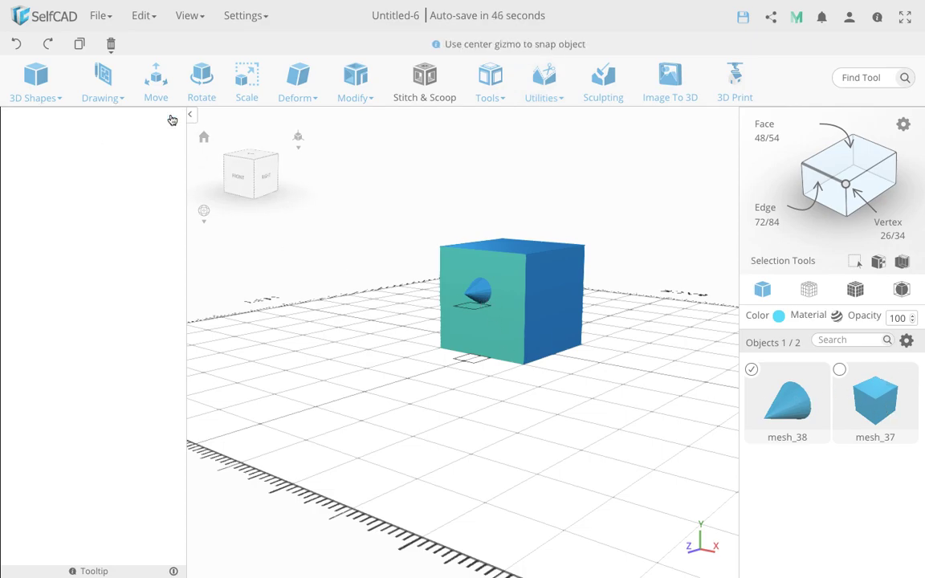
left_click(753, 371)
left_click(840, 370)
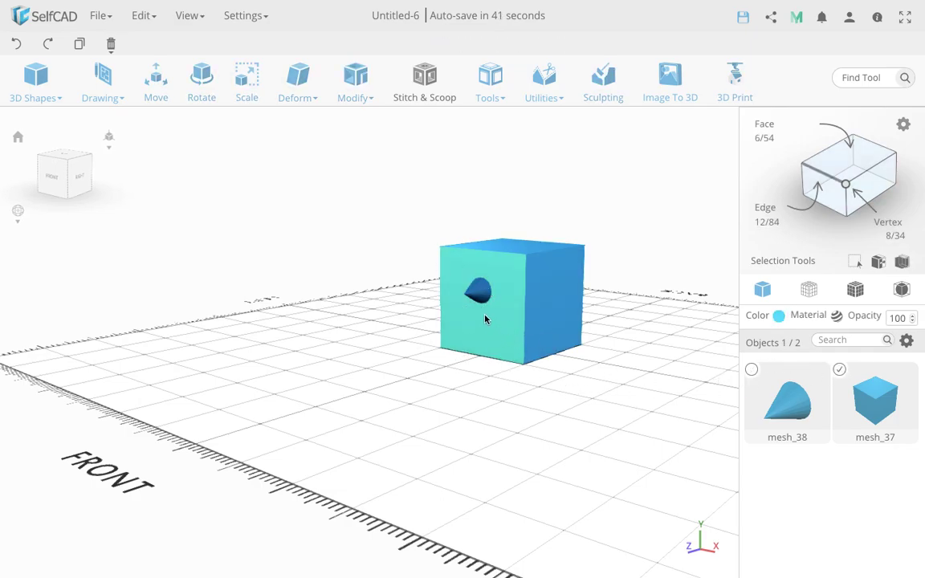
left_click(155, 87)
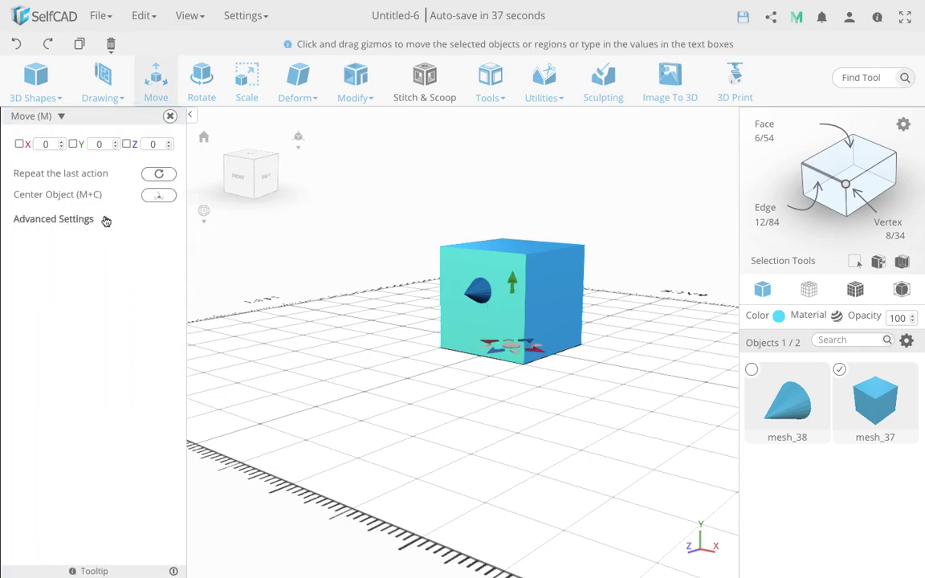
left_click(102, 222)
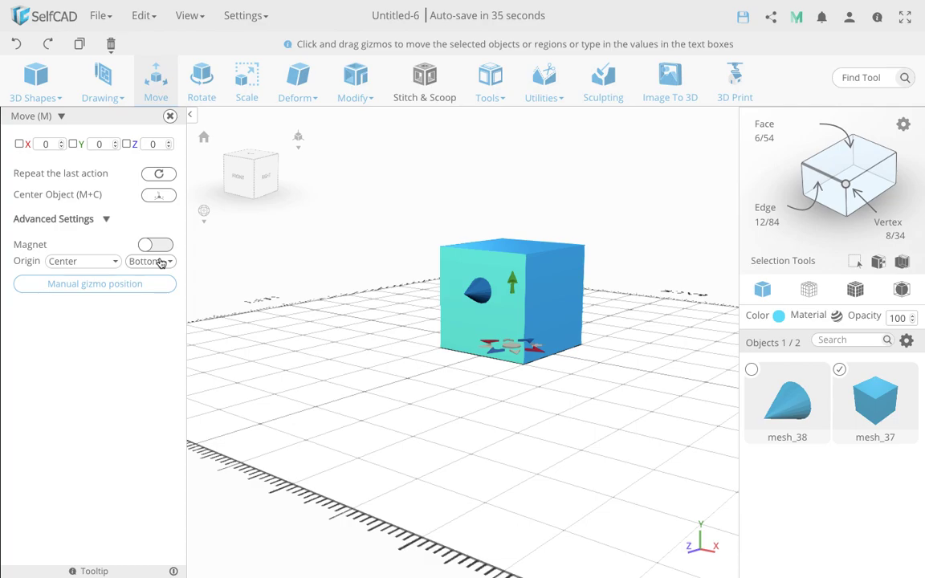
left_click(161, 262)
left_click(149, 290)
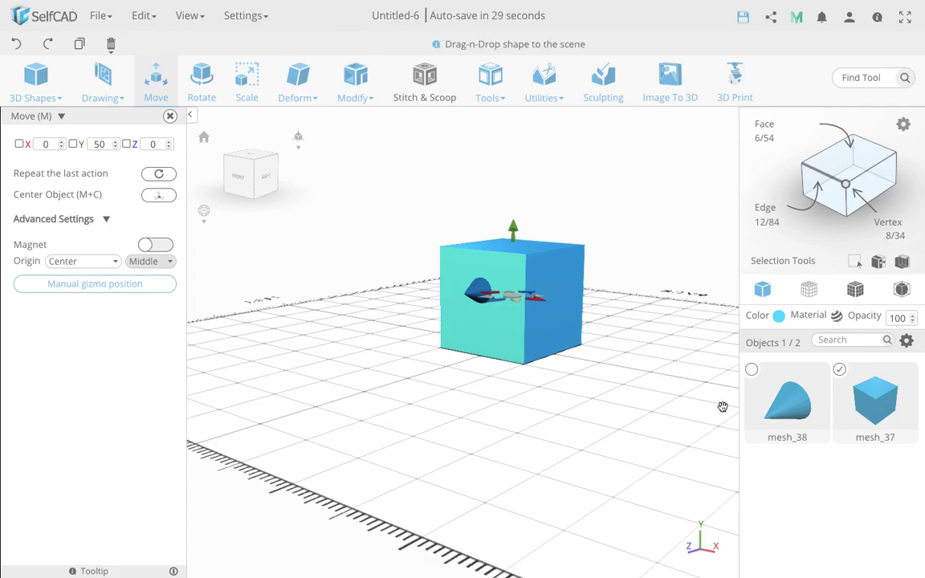
left_click(170, 116)
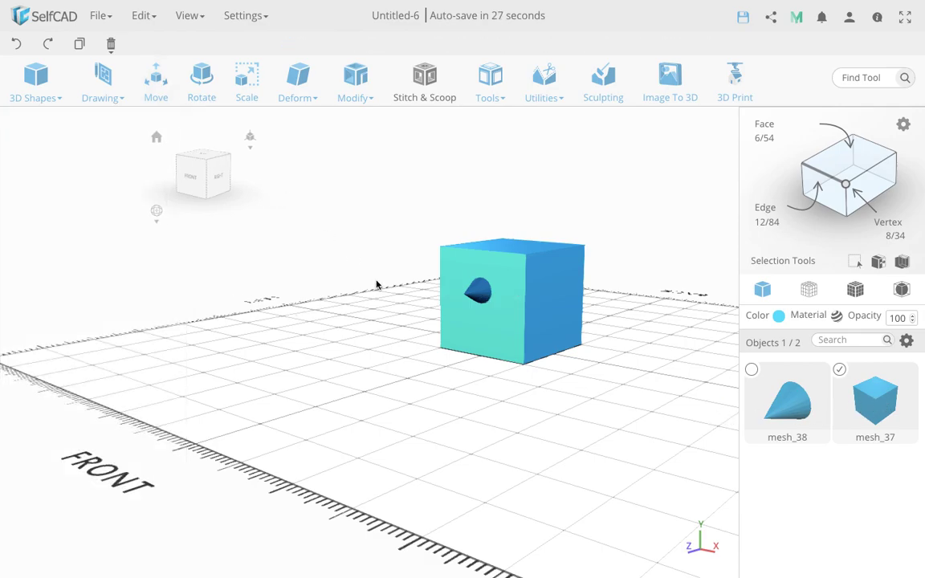
Align the cone to mesh_37 with the Middle and Front options, and check the cone's position with the Move tool
left_click(752, 369)
left_click(840, 372)
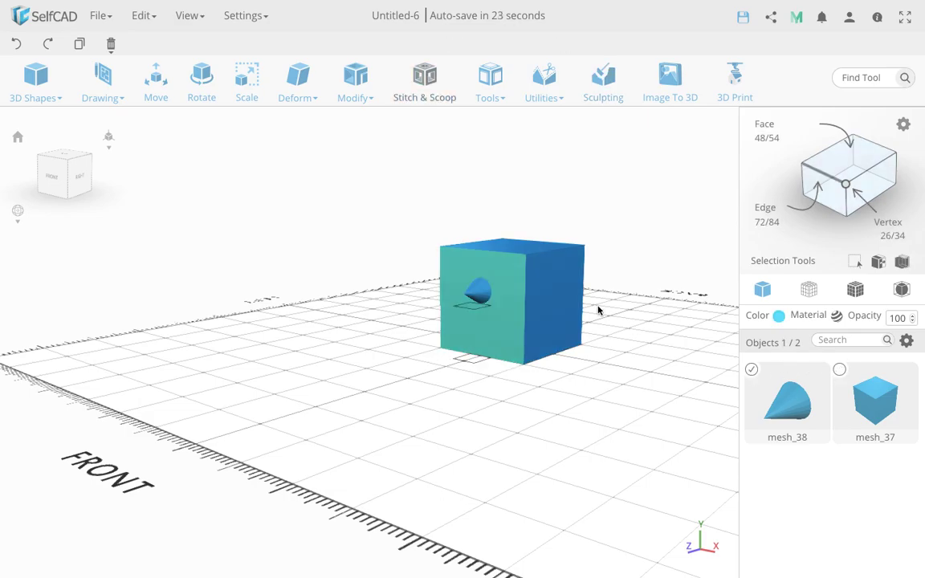
left_click(543, 90)
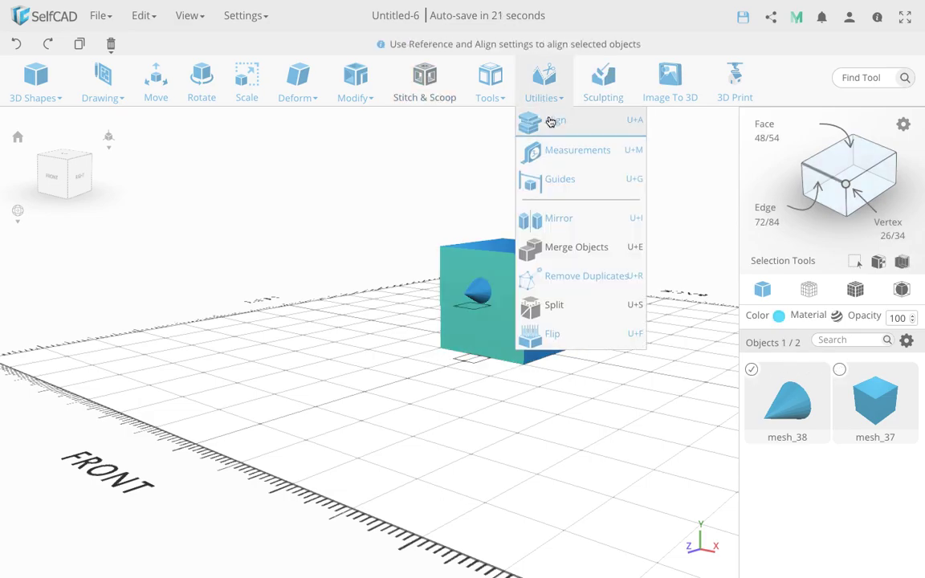
left_click(550, 119)
left_click(138, 138)
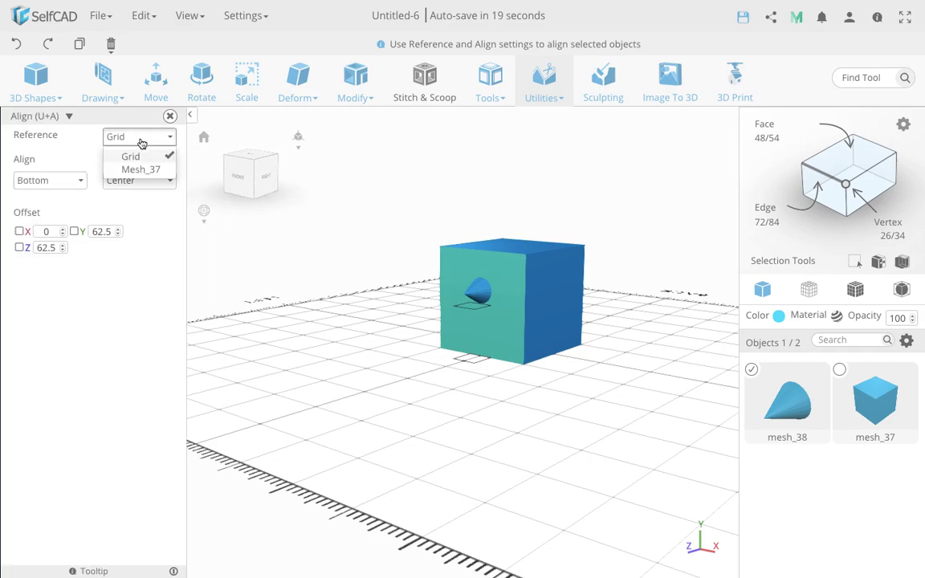
left_click(140, 169)
left_click(60, 181)
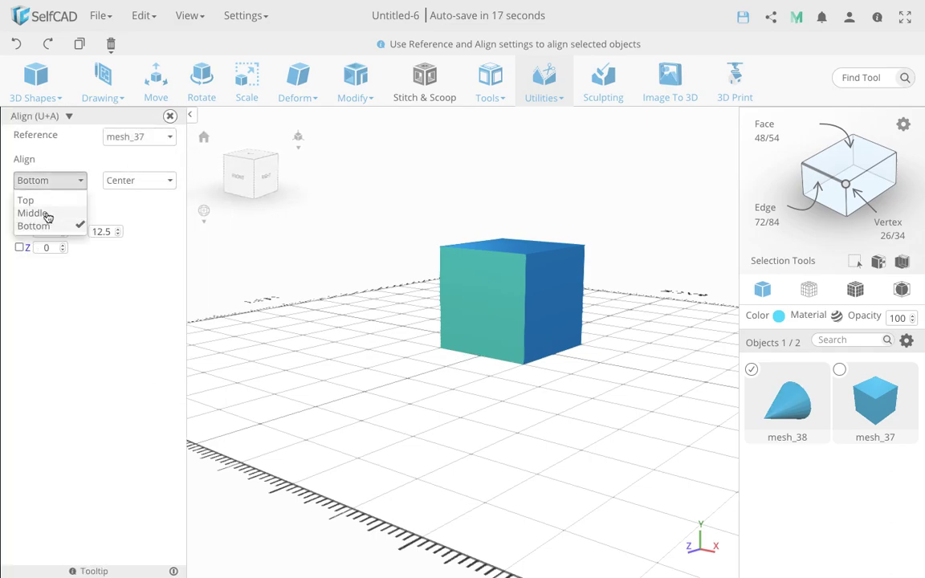
left_click(34, 213)
left_click(130, 181)
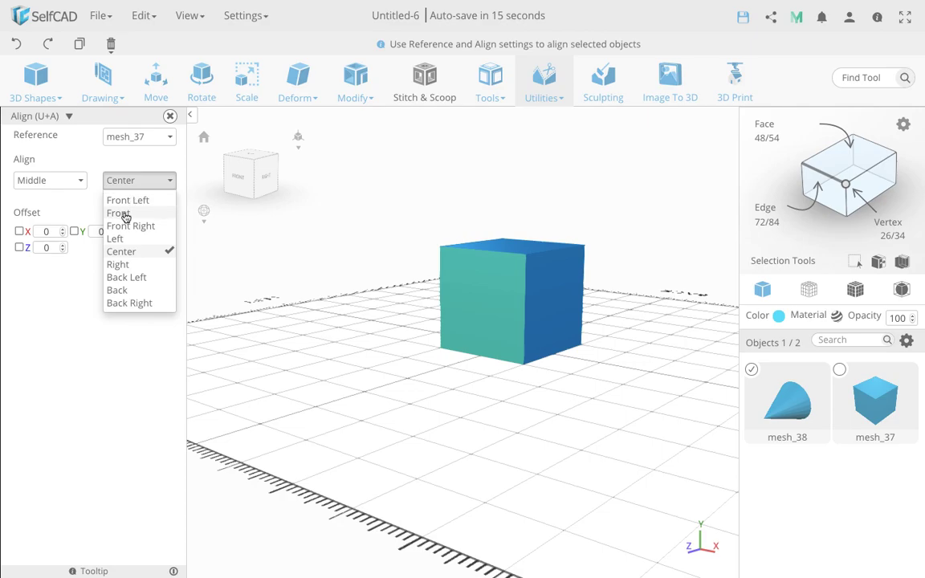
left_click(126, 211)
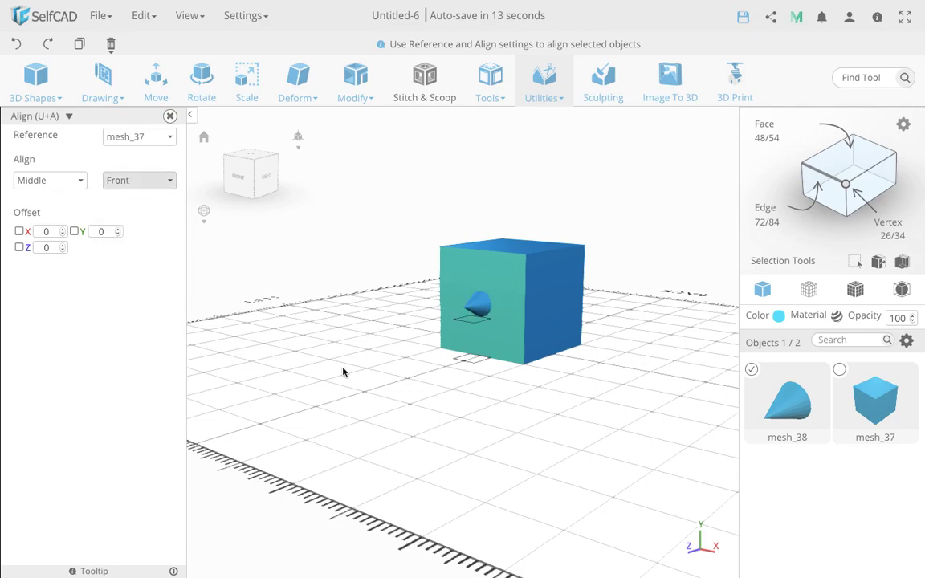
left_click(502, 430)
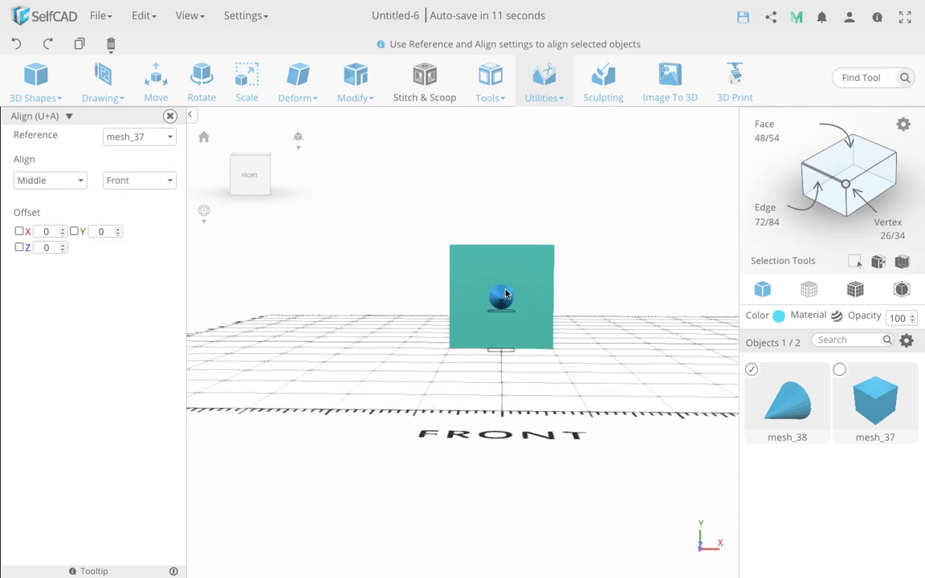
scroll(506, 295, "up", 3)
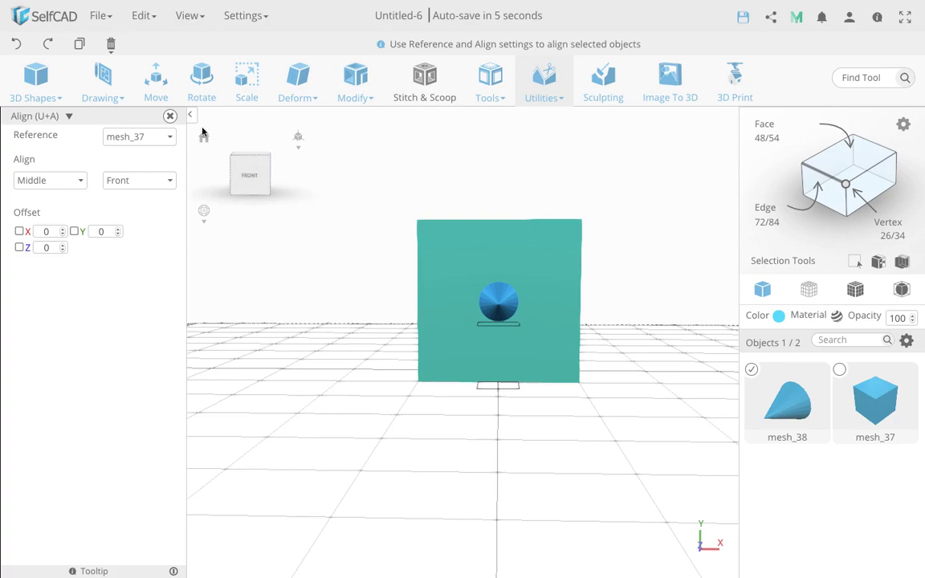
left_click(170, 116)
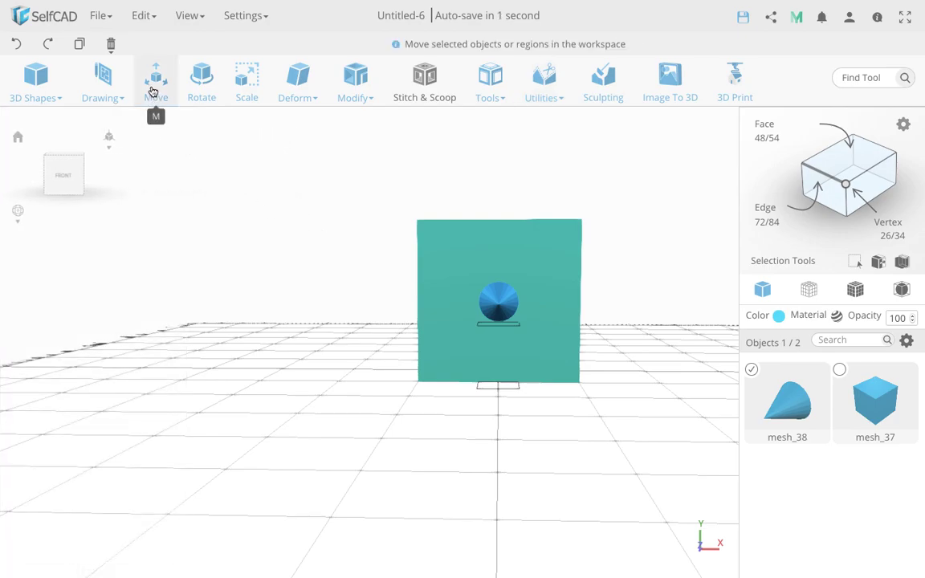
left_click(154, 90)
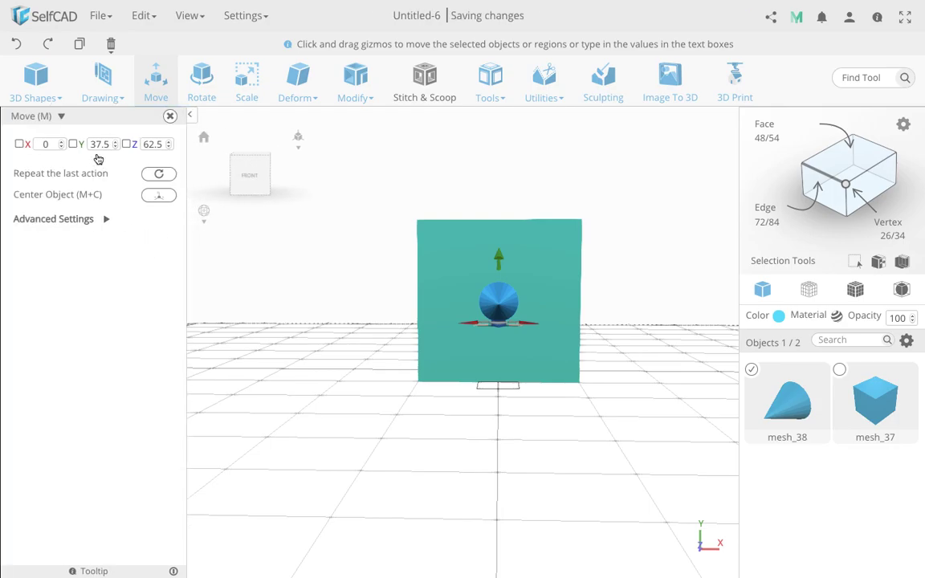
left_click(170, 117)
Switch the cube's Move origin to Middle and return it to Bottom
left_click(752, 370)
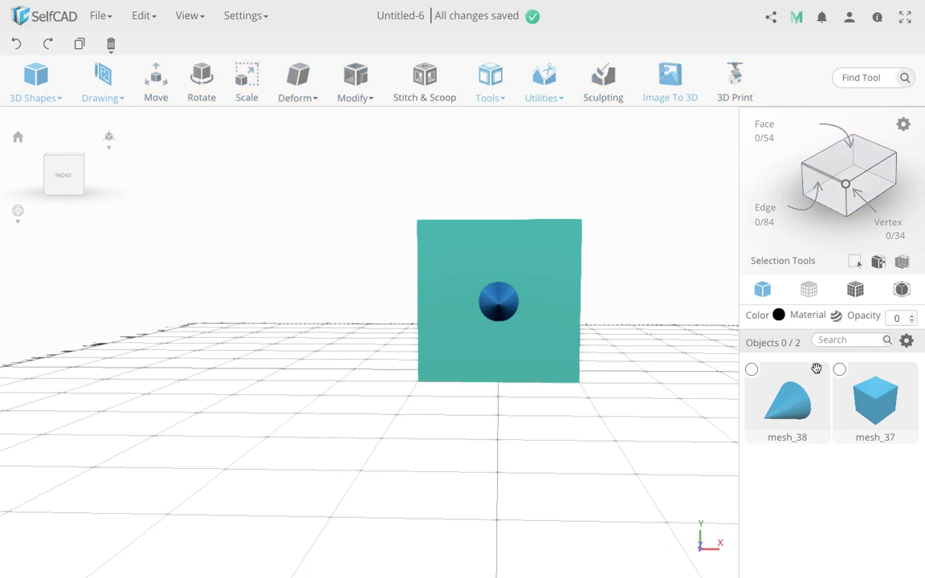
left_click(840, 369)
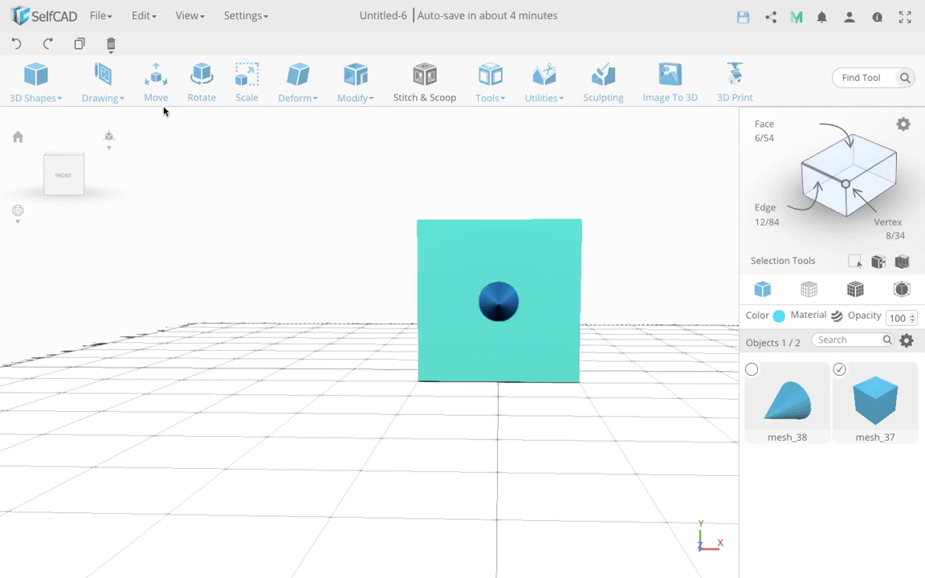
left_click(156, 90)
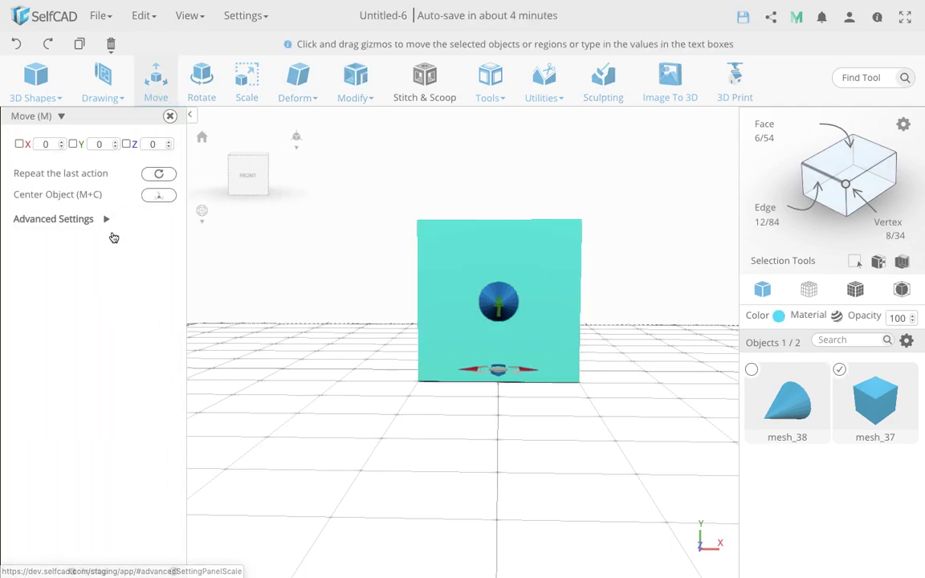
left_click(105, 219)
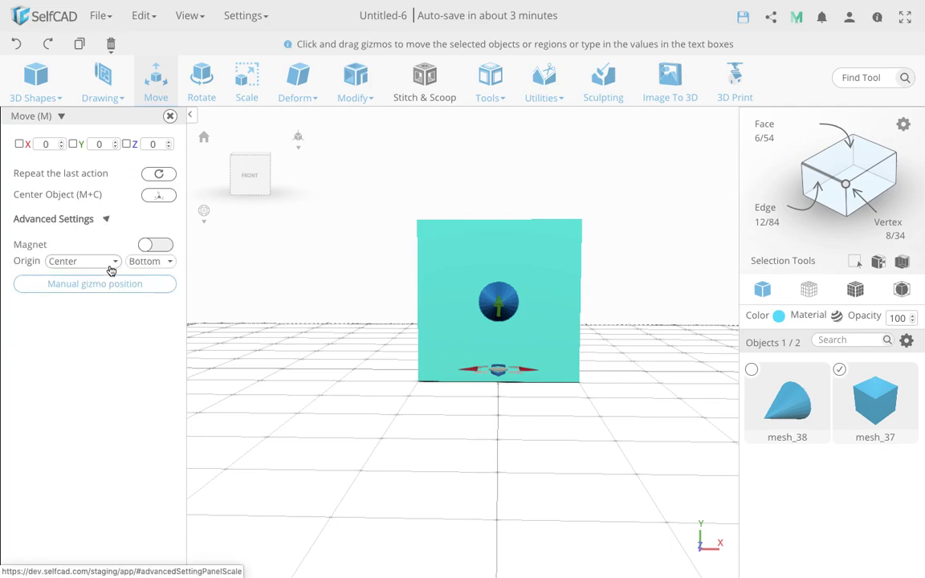
left_click(153, 265)
left_click(151, 292)
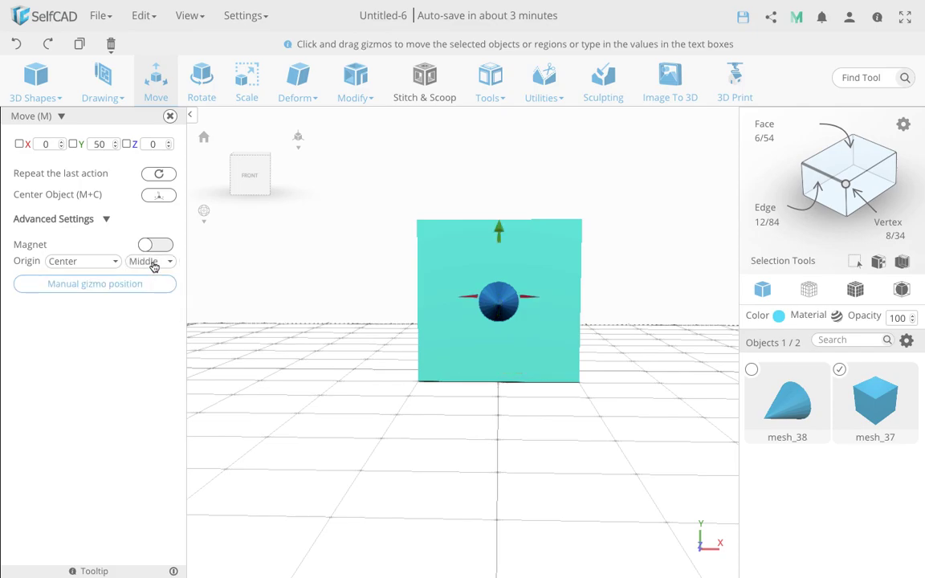
left_click(153, 265)
left_click(152, 306)
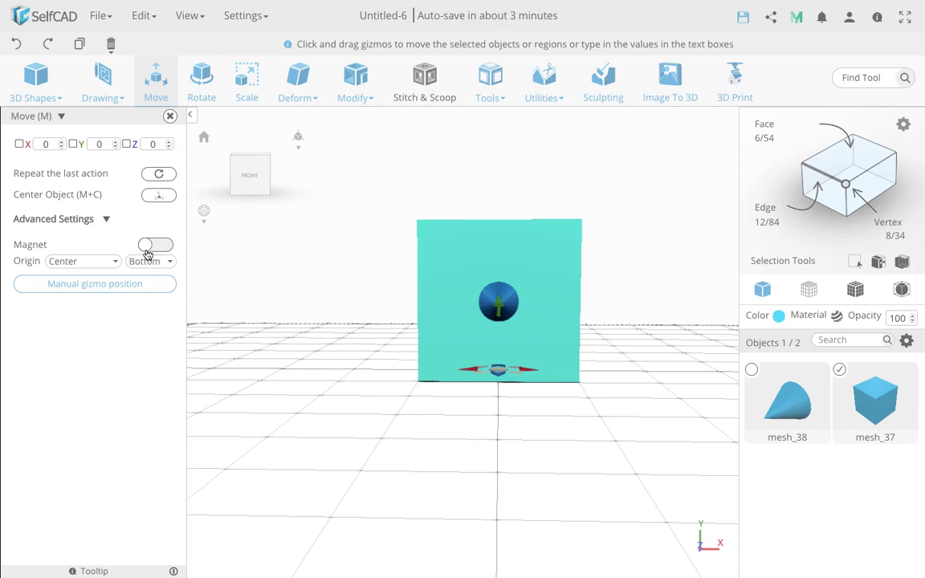
left_click(170, 118)
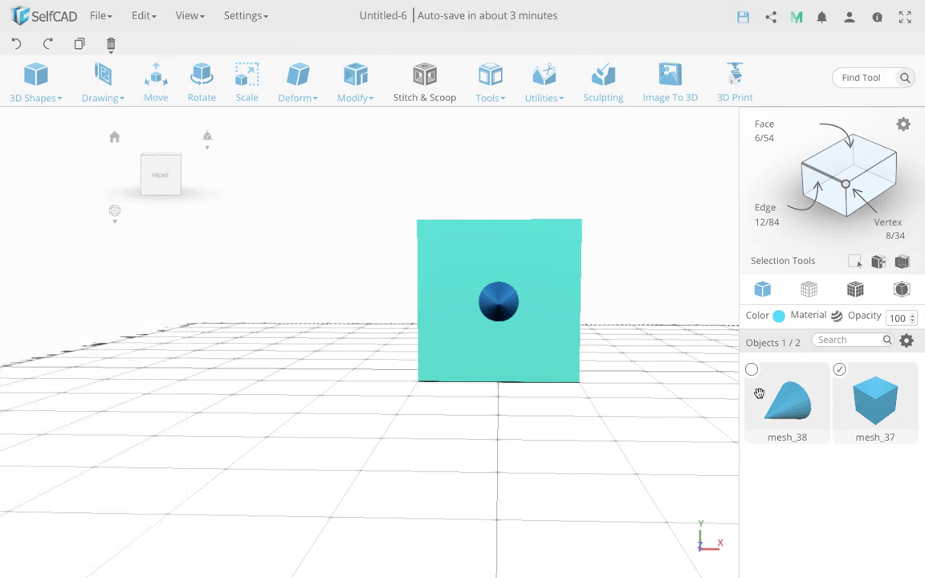
Realign the cone to mesh_37 using Middle and Front, and open the Move tool to check the cone's position
left_click(840, 371)
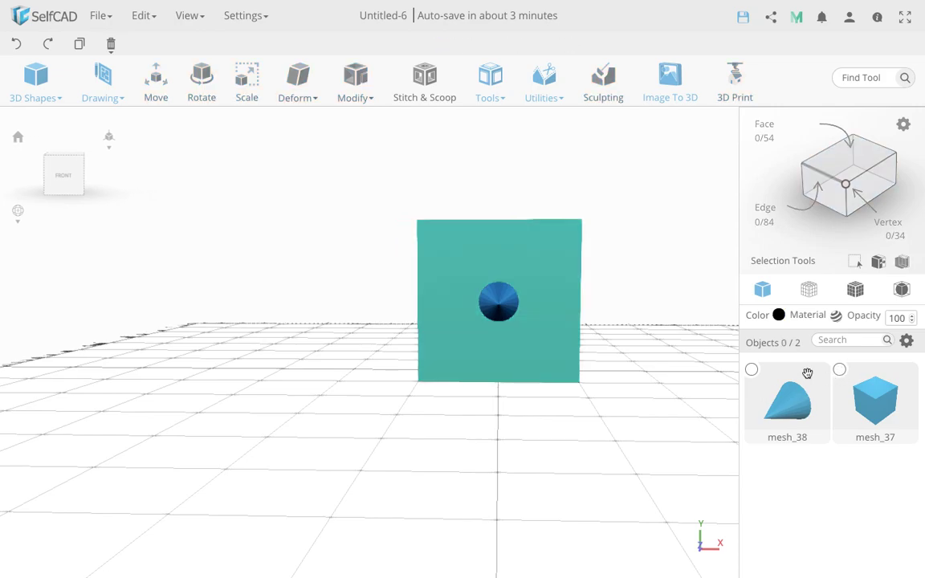
left_click(752, 370)
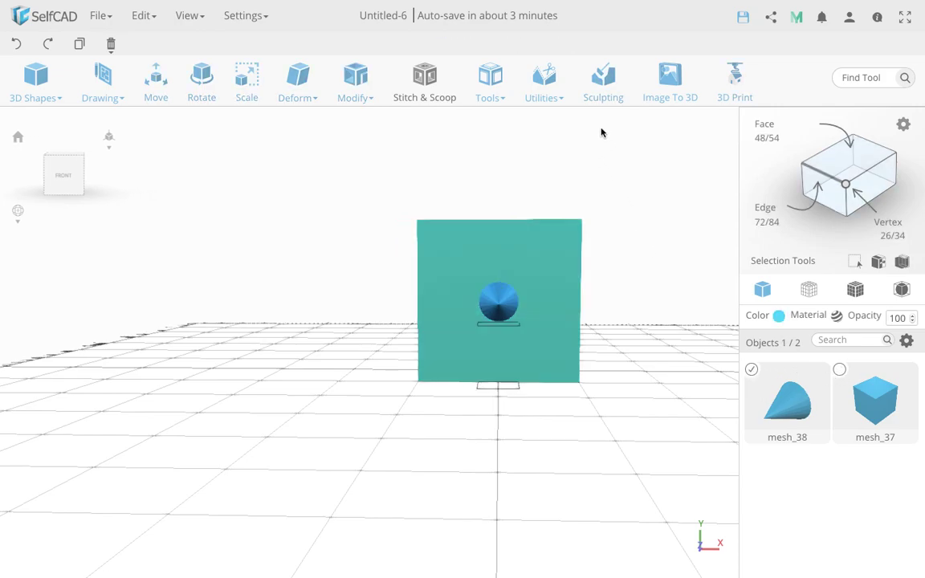
left_click(556, 91)
left_click(561, 123)
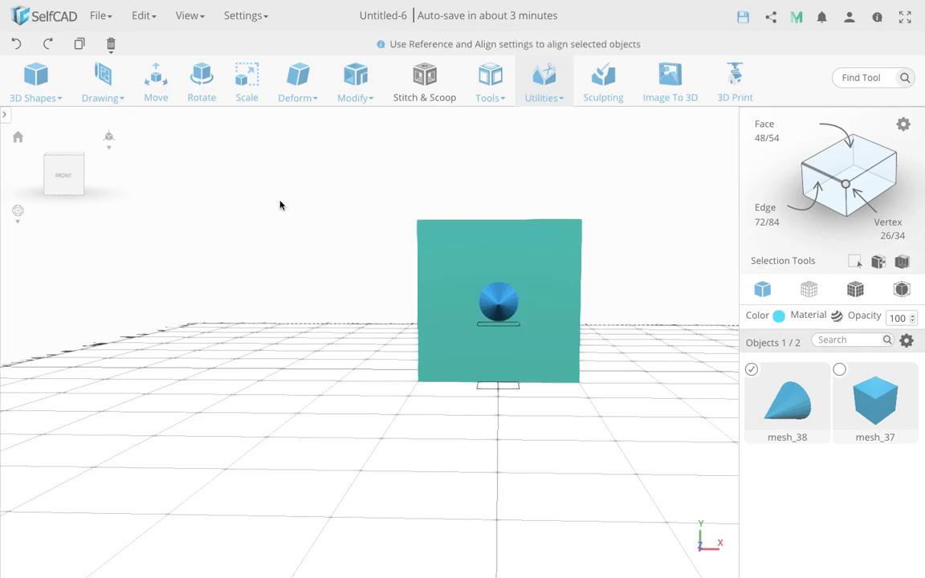
left_click(146, 138)
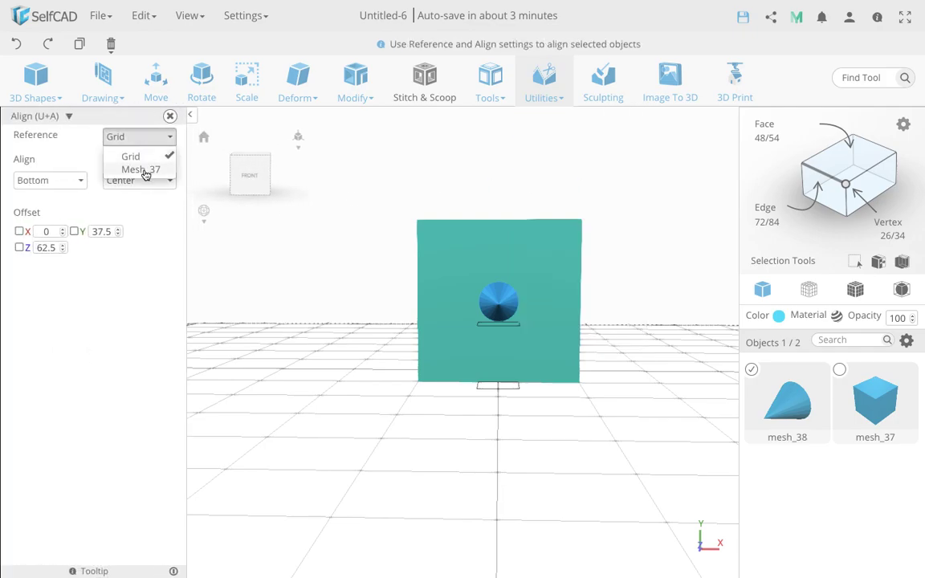
left_click(143, 170)
left_click(70, 181)
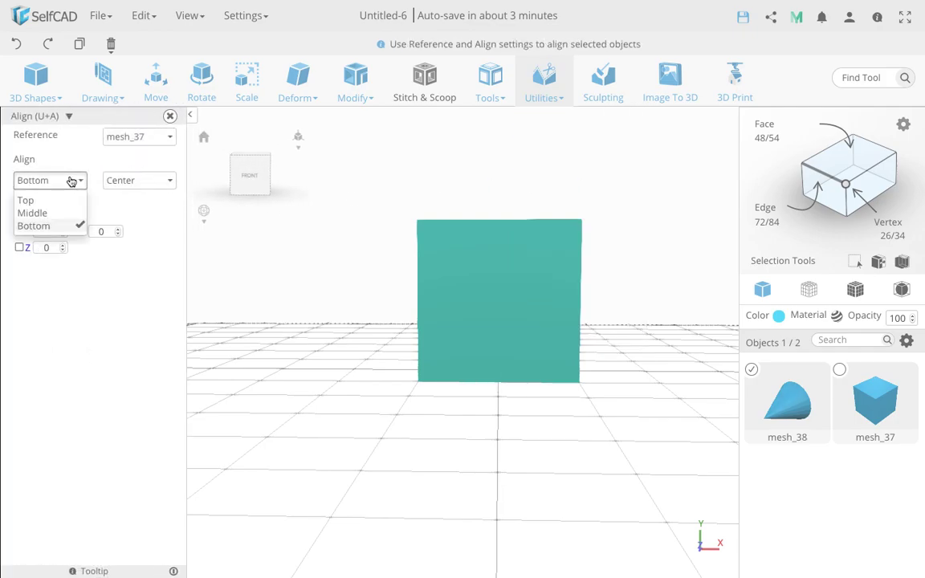
left_click(44, 212)
left_click(131, 184)
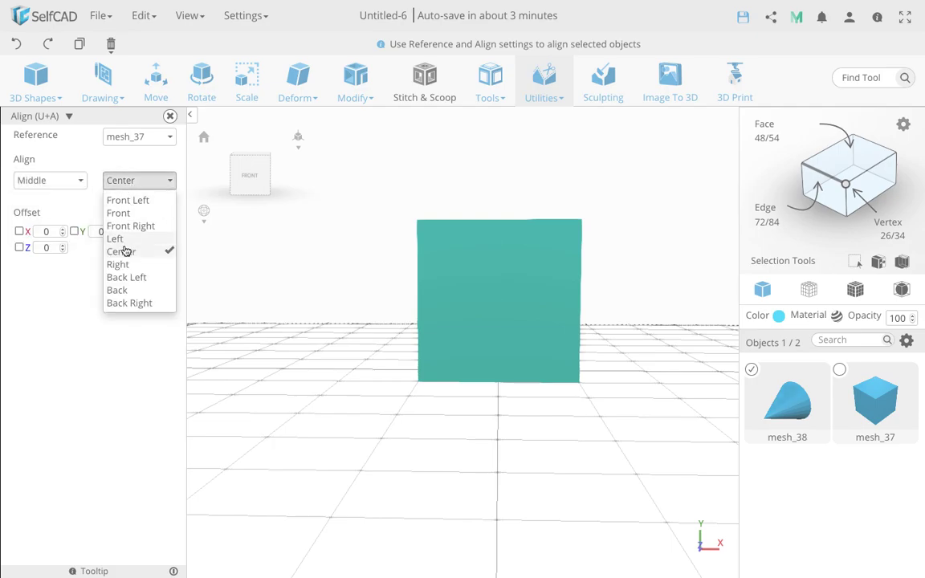
left_click(128, 214)
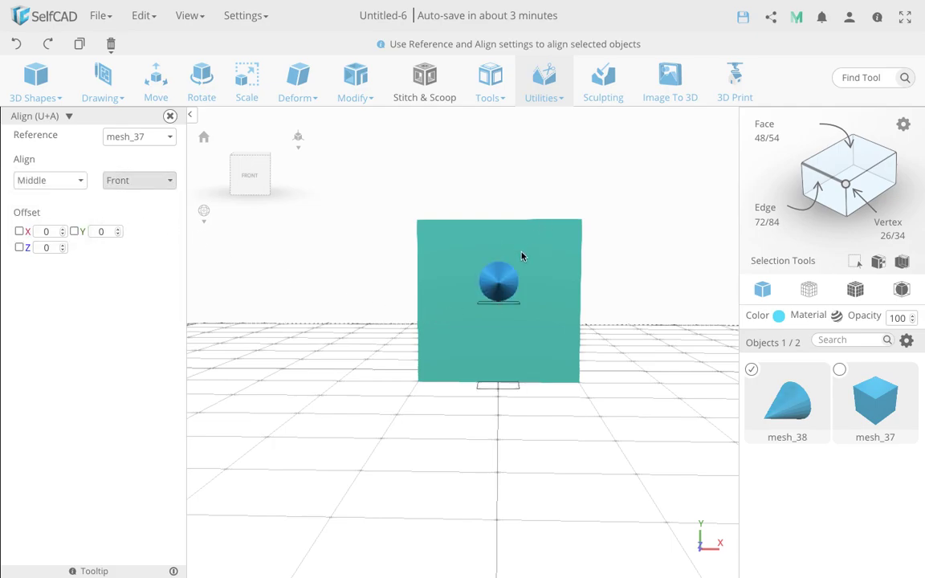
left_click(170, 115)
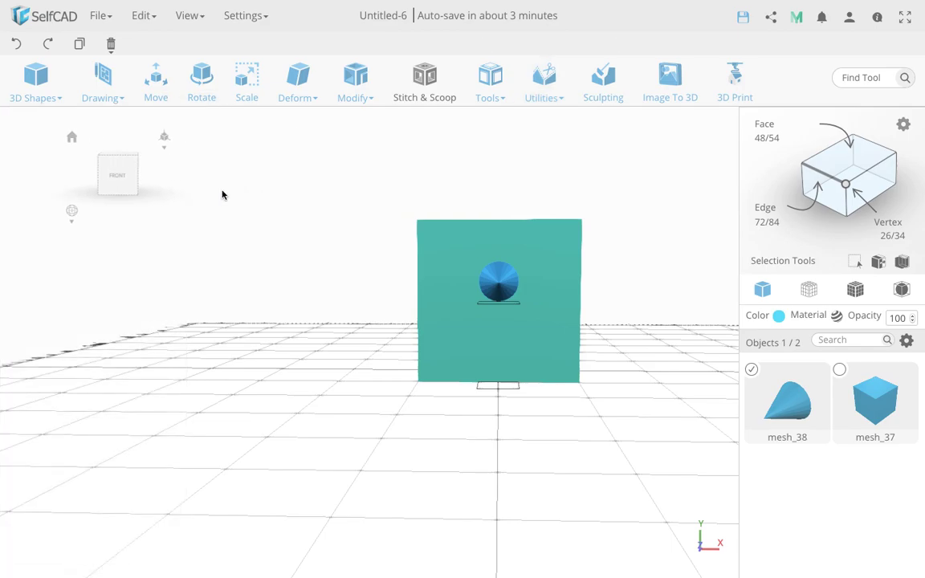
left_click(160, 90)
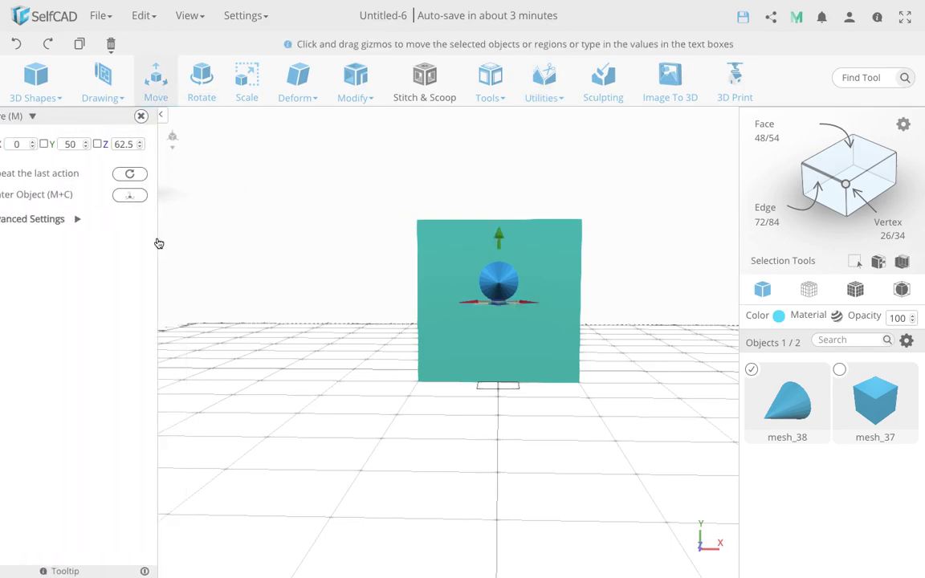
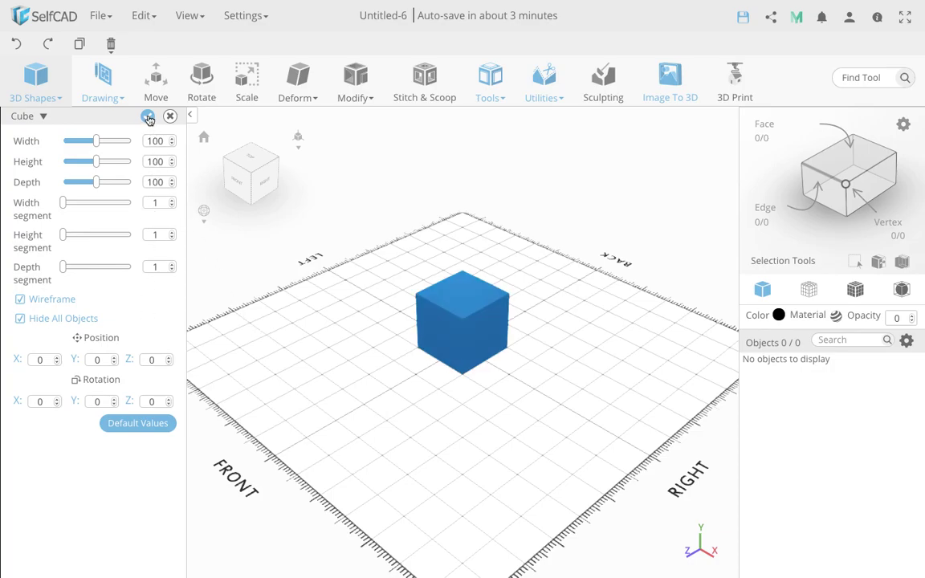
Add the 100 × 100 × 100 cube to the scene and start a second cube
left_click(148, 116)
left_click(37, 85)
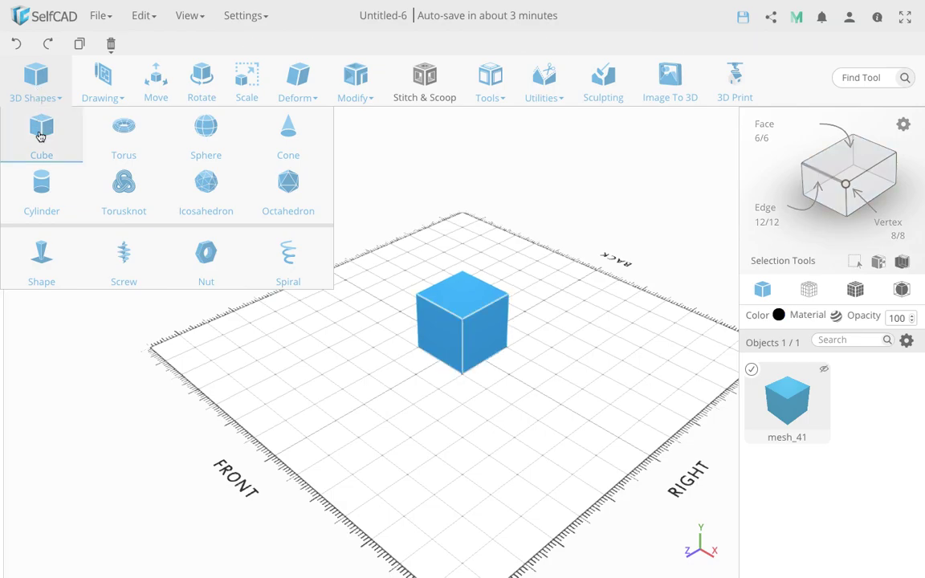
left_click(41, 127)
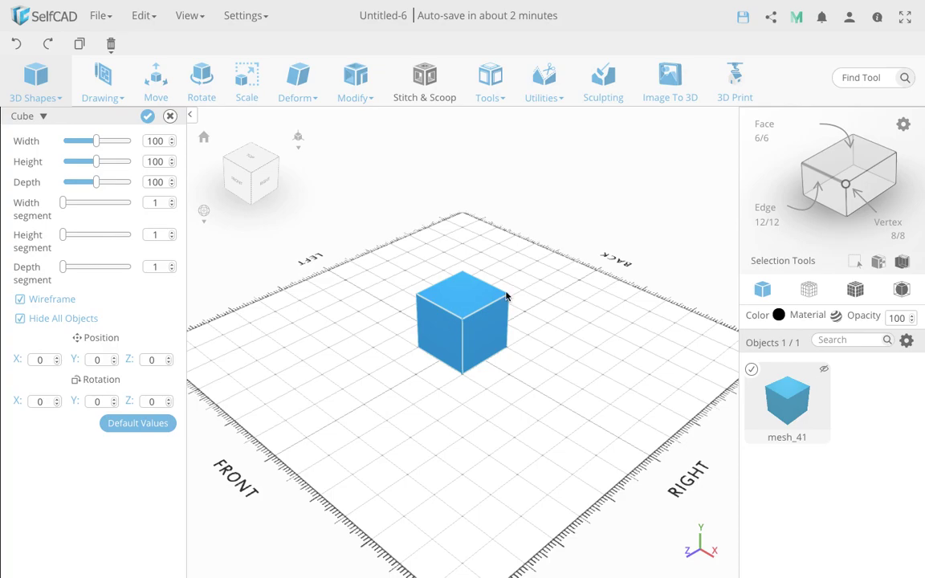
Give the second cube width 10, height 20 and depth 120, and show the first cube alongside it
double_click(163, 143)
type("10")
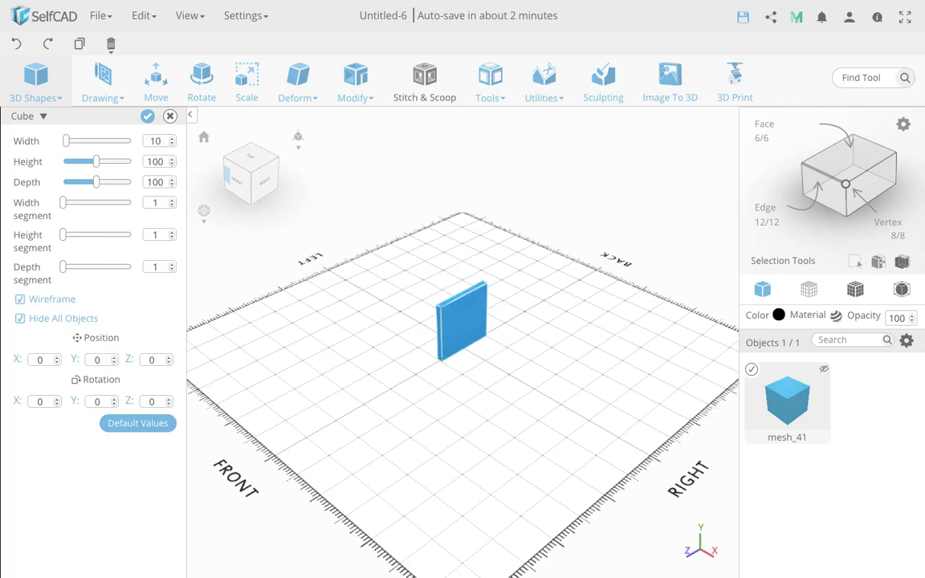
left_click(825, 370)
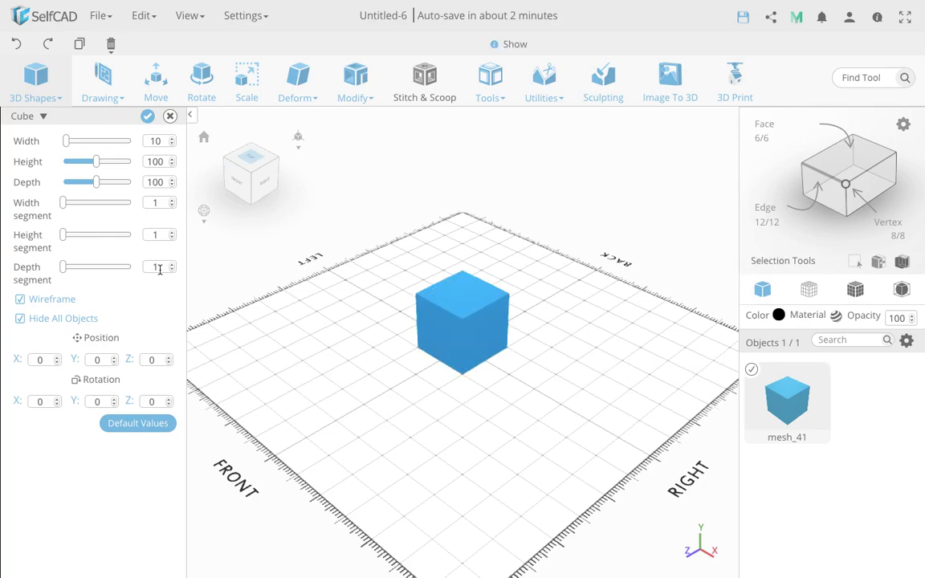
double_click(165, 160)
type("20")
double_click(160, 181)
type("20")
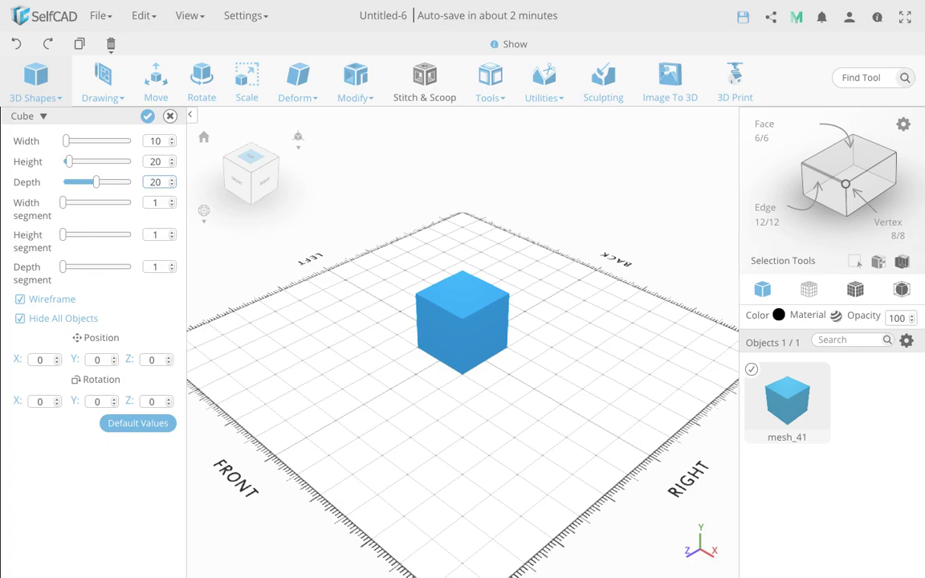
key("BackSpace")
key("BackSpace")
type("0")
type("12")
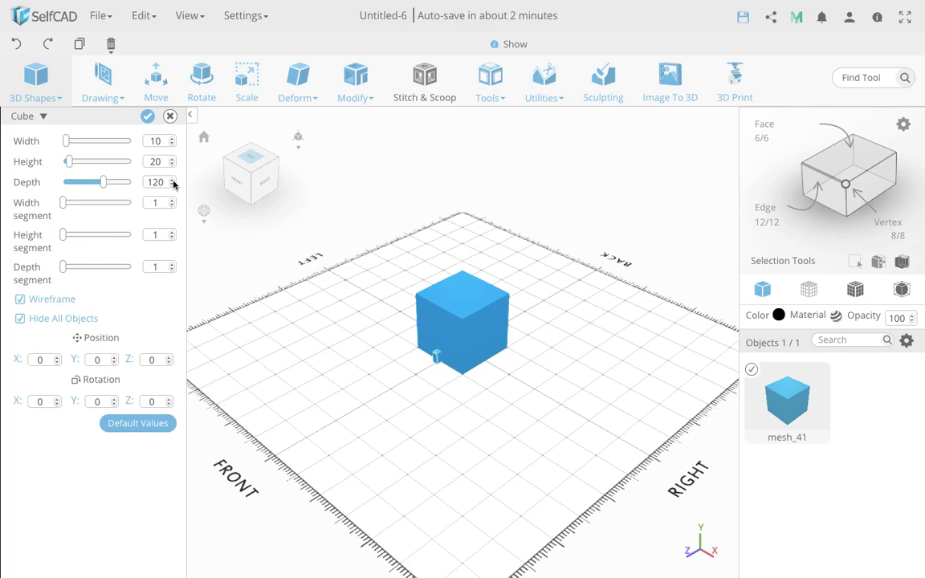
Raise the thin second cube to the first cube's upper face by setting its Y position to 90
right_click_drag(392, 357, 459, 364)
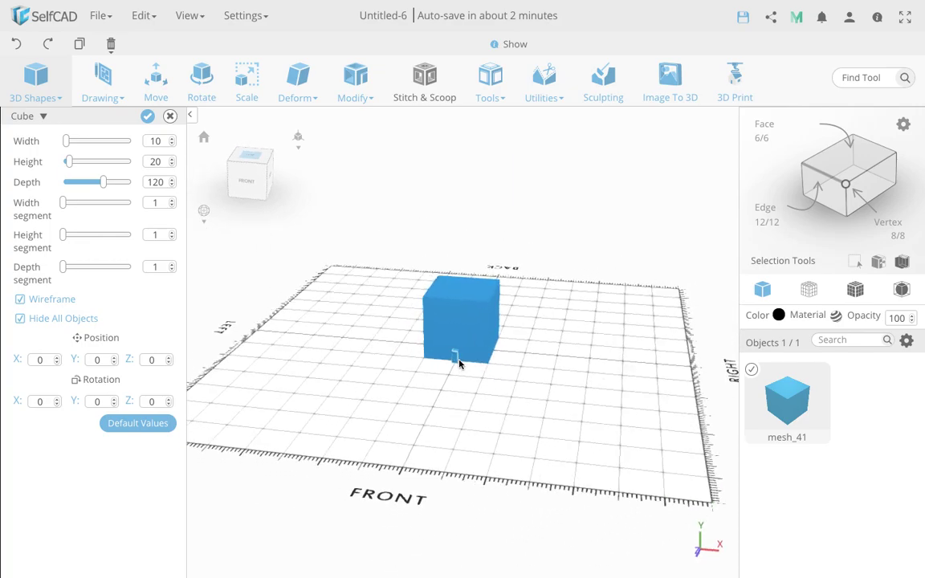
double_click(99, 360)
type("90")
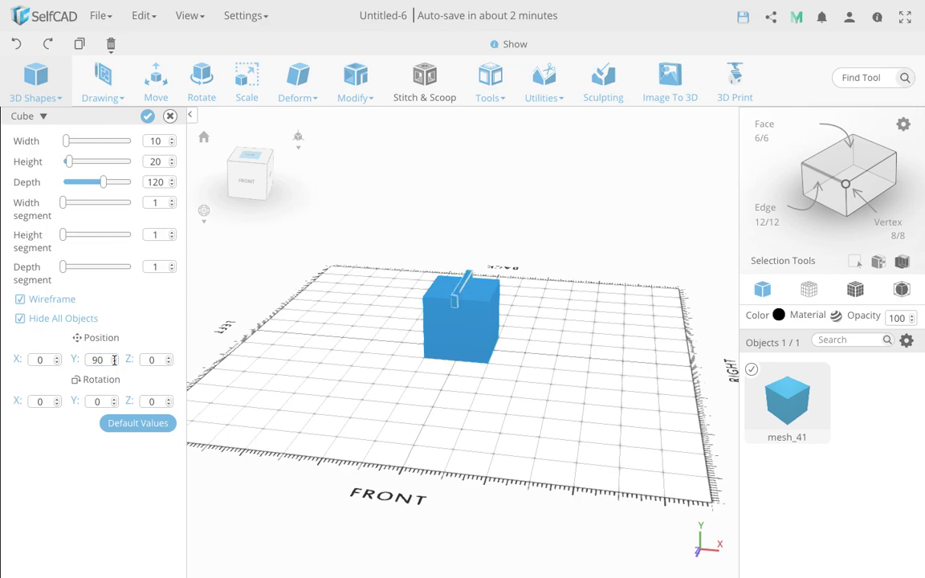
Reduce the second cube's height to 10 while it sits against the first cube's upper face
right_click_drag(465, 373, 423, 394)
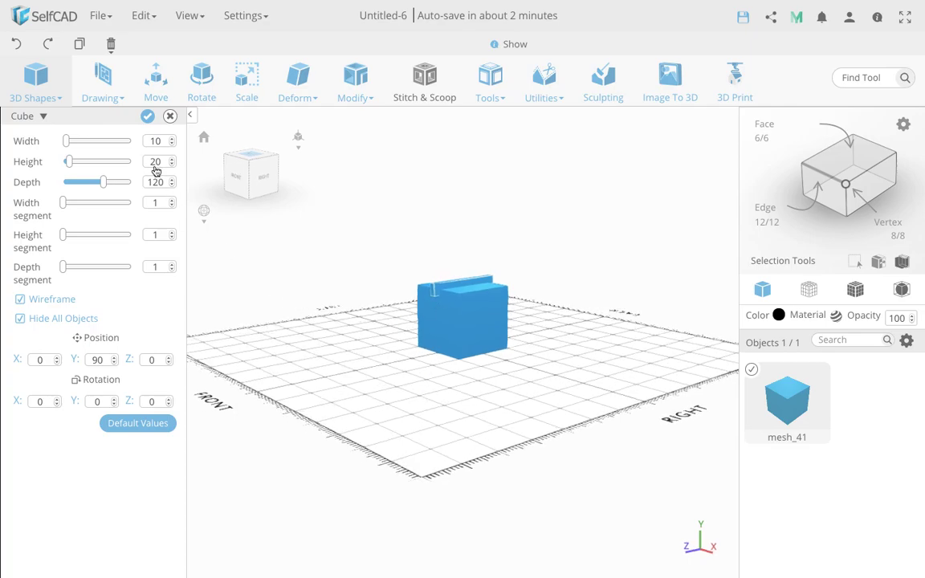
scroll(451, 310, "up", 5)
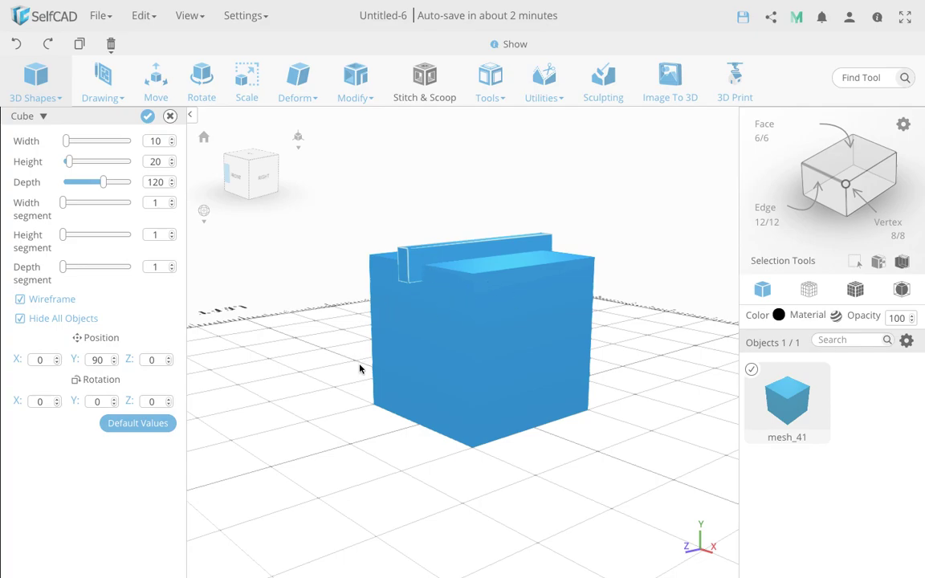
right_click_drag(385, 412, 423, 263)
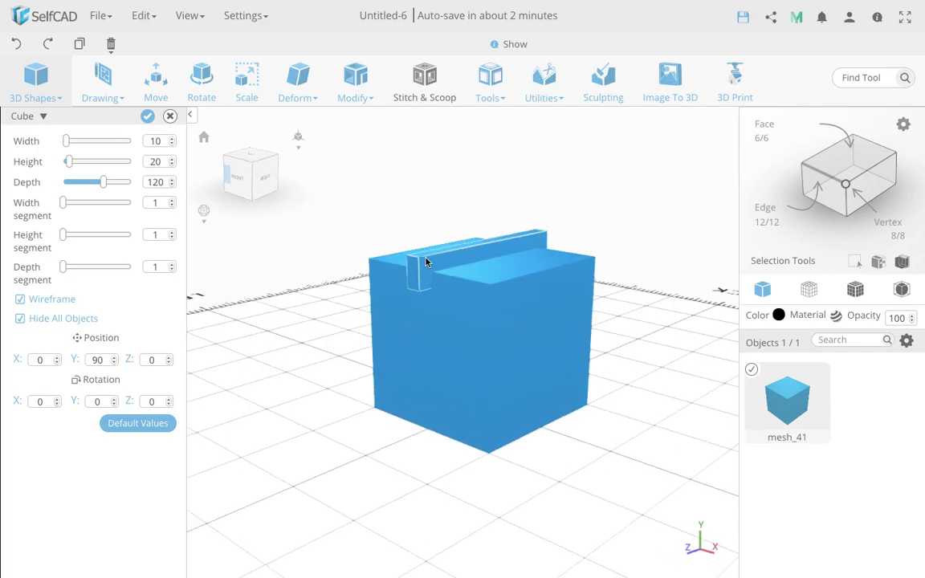
double_click(156, 161)
type("10")
key("Return")
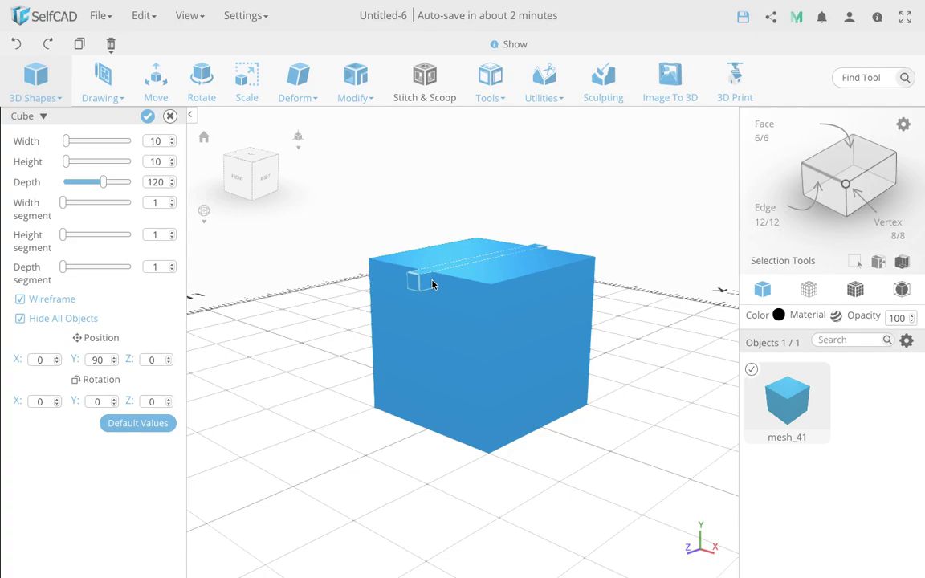
Set the second cube's X position to 45 to meet the first cube's side edge, and discard the second cube
right_click_drag(363, 436, 498, 485)
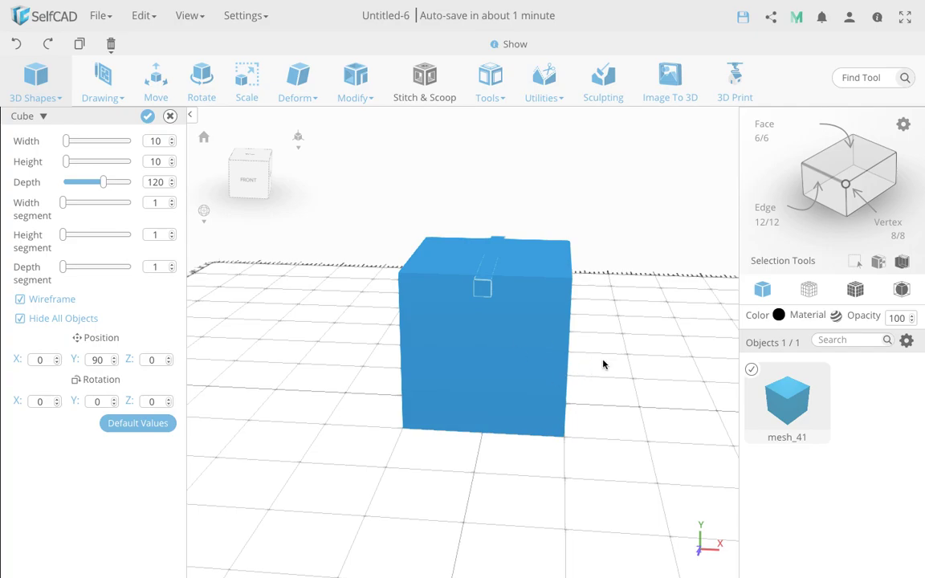
left_click(44, 361)
type("45")
mouse_move(601, 432)
left_mouse_down()
mouse_move(476, 417)
mouse_move(543, 401)
mouse_move(601, 422)
left_mouse_up()
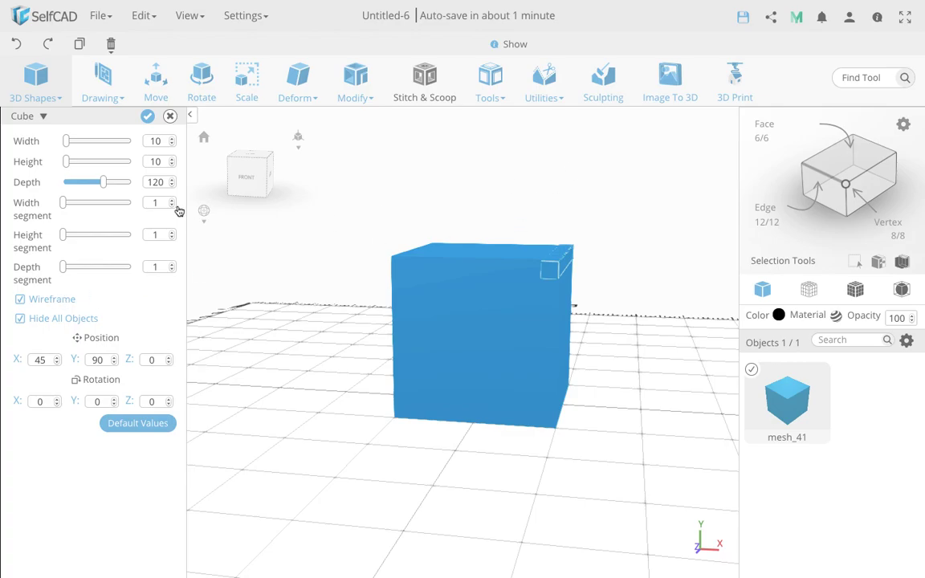
left_click(169, 118)
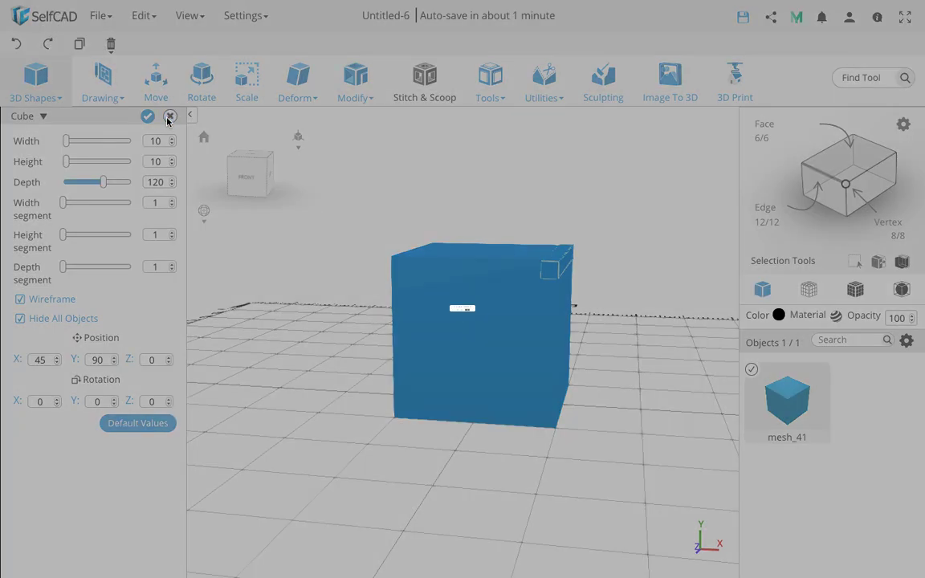
left_click(457, 331)
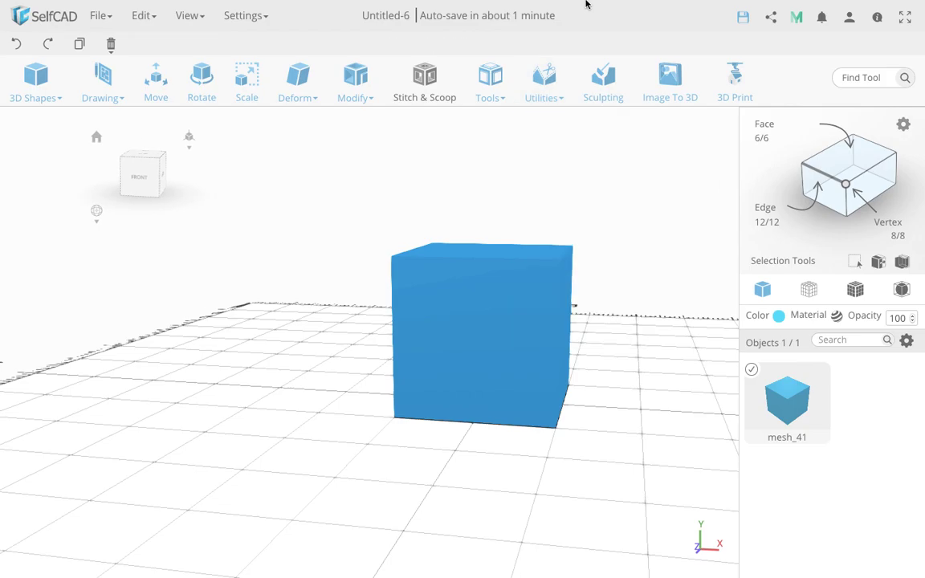